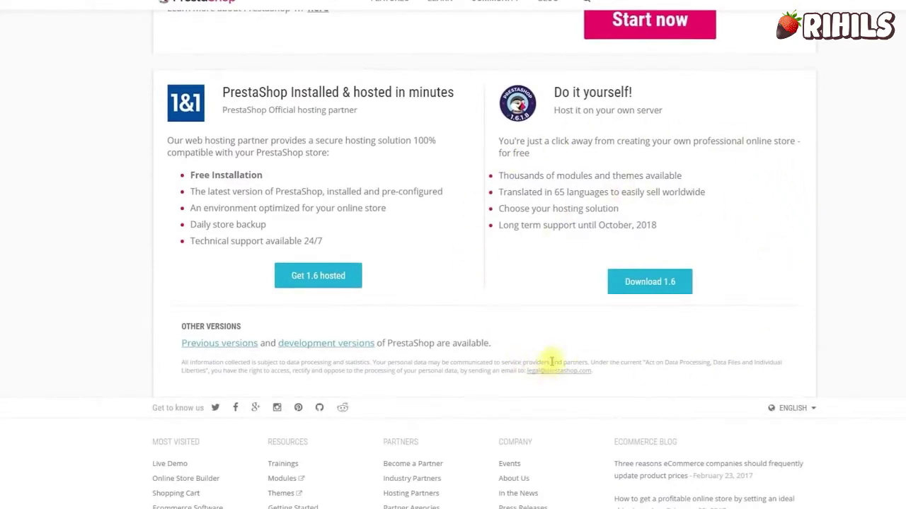
Scroll back up to the PrestaShop 1.7 'Start now' offer on the download page.
{"action": "scroll", "coordinate": [550, 376], "scroll_direction": "up", "scroll_amount": 4}
{"action": "scroll", "coordinate": [550, 376], "scroll_direction": "up", "scroll_amount": 1}
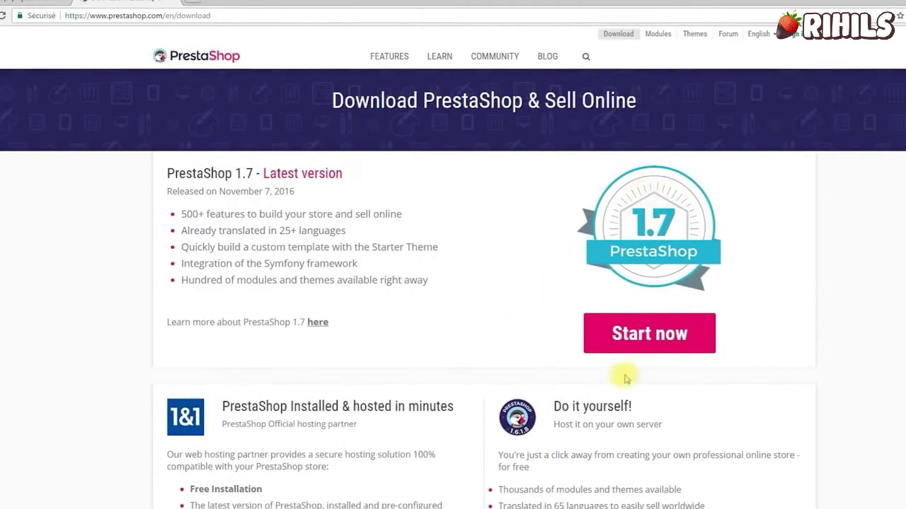
Download PrestaShop 1.7 using the saved e-mail, the 'building an online business' profile and English.
{"action": "left_click", "coordinate": [623, 329]}
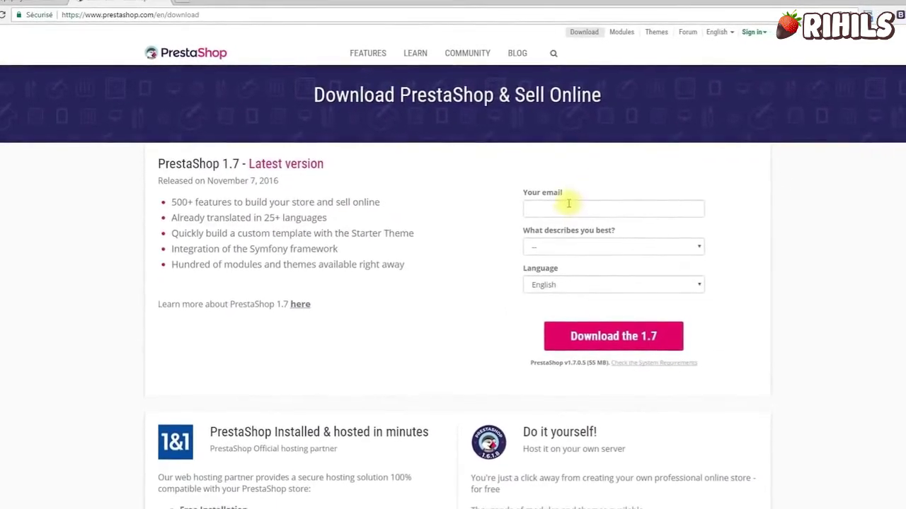
{"action": "left_click", "coordinate": [569, 204]}
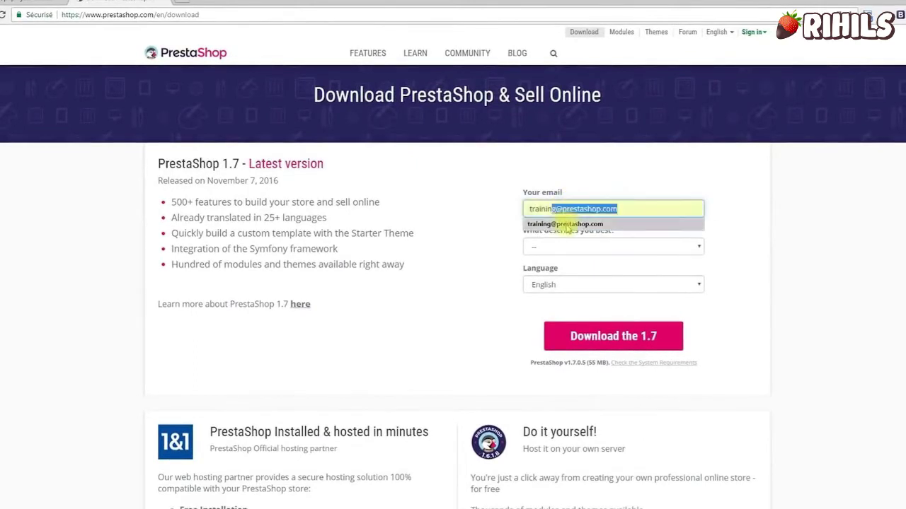
{"action": "left_click", "coordinate": [566, 224]}
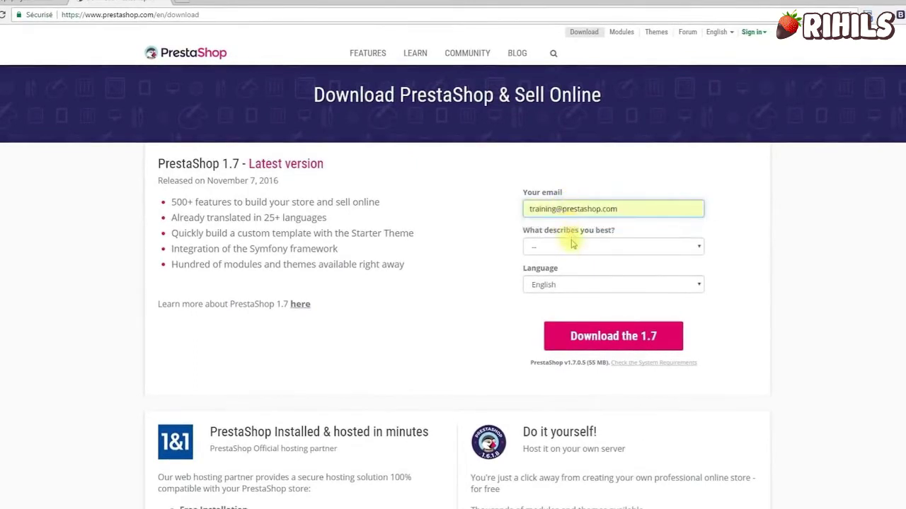
{"action": "left_click", "coordinate": [570, 246]}
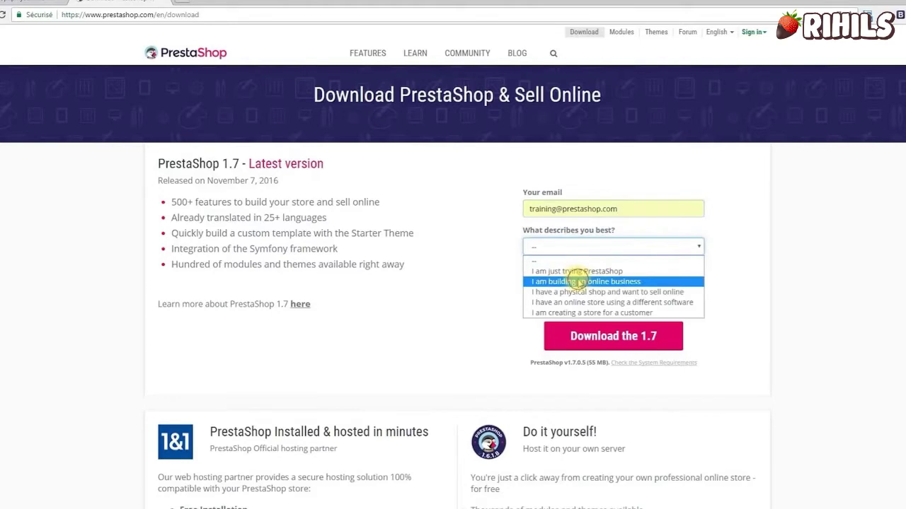
{"action": "left_click", "coordinate": [579, 282]}
{"action": "left_click", "coordinate": [577, 285]}
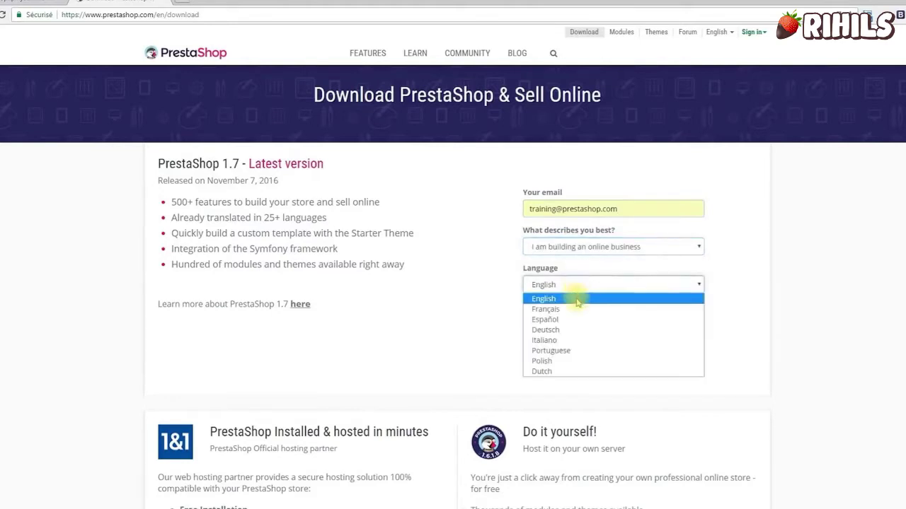
{"action": "left_click", "coordinate": [576, 298]}
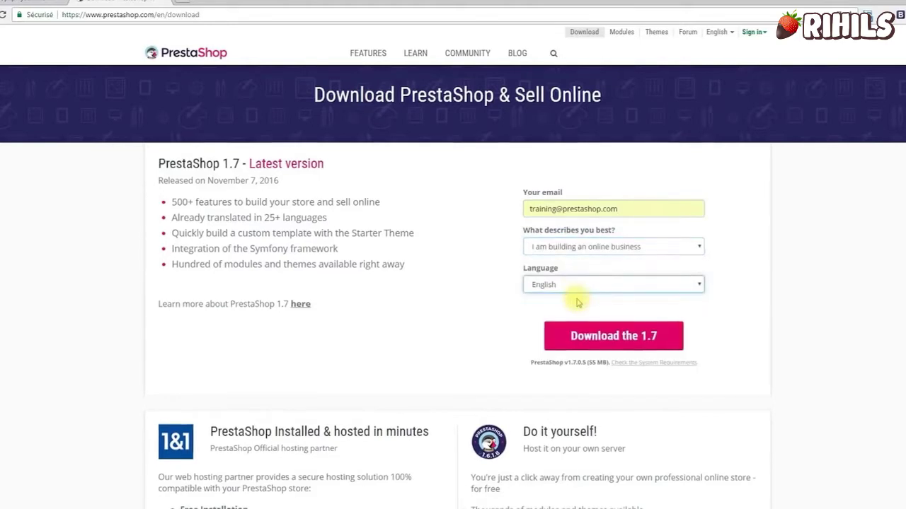
{"action": "left_click", "coordinate": [635, 333]}
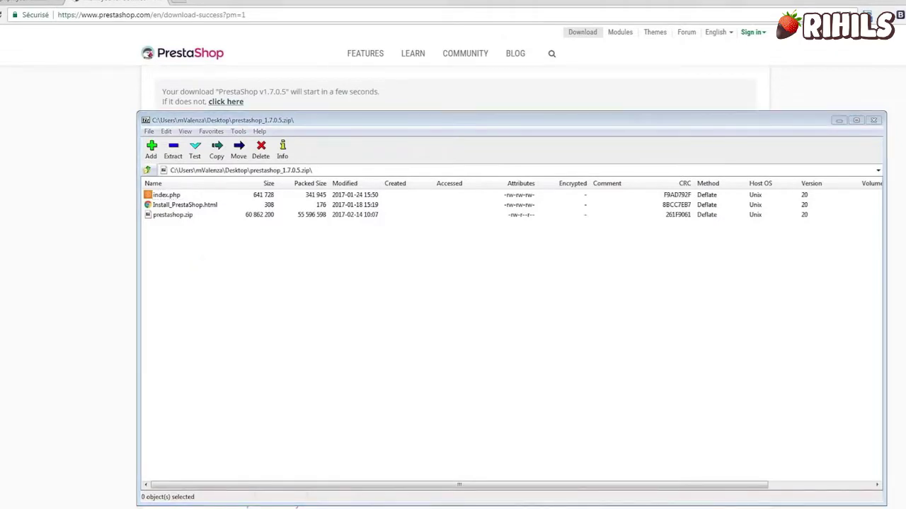
Look over the prestashop.zip, Install_PrestaShop.html and index.php entries in the archive.
{"action": "left_click", "coordinate": [188, 218]}
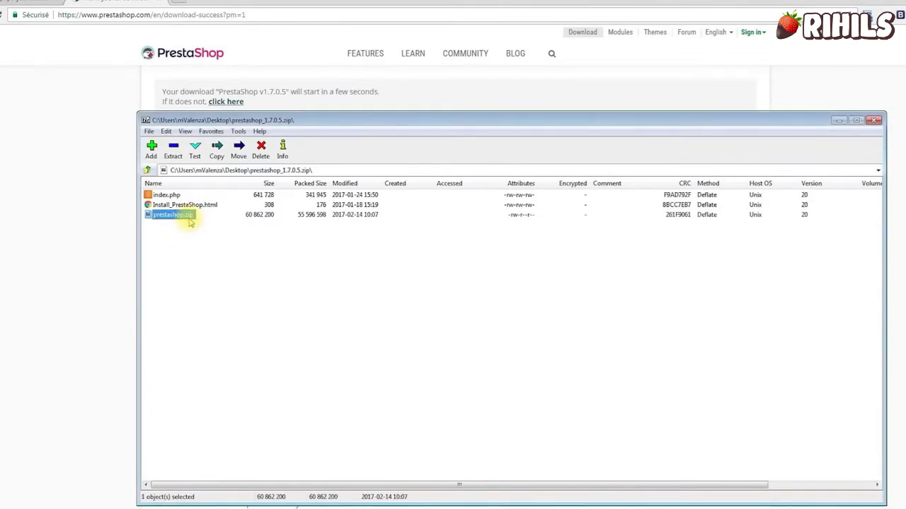
{"action": "left_click", "coordinate": [190, 205]}
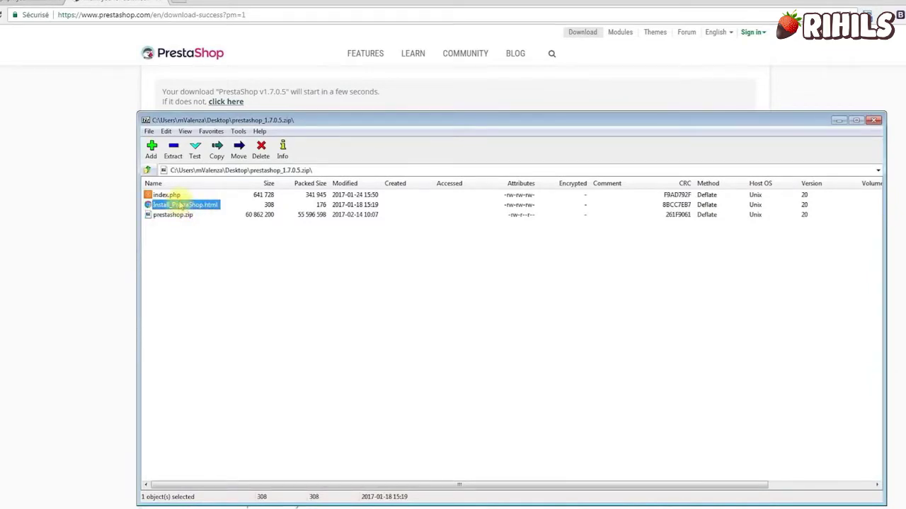
{"action": "left_click", "coordinate": [174, 195]}
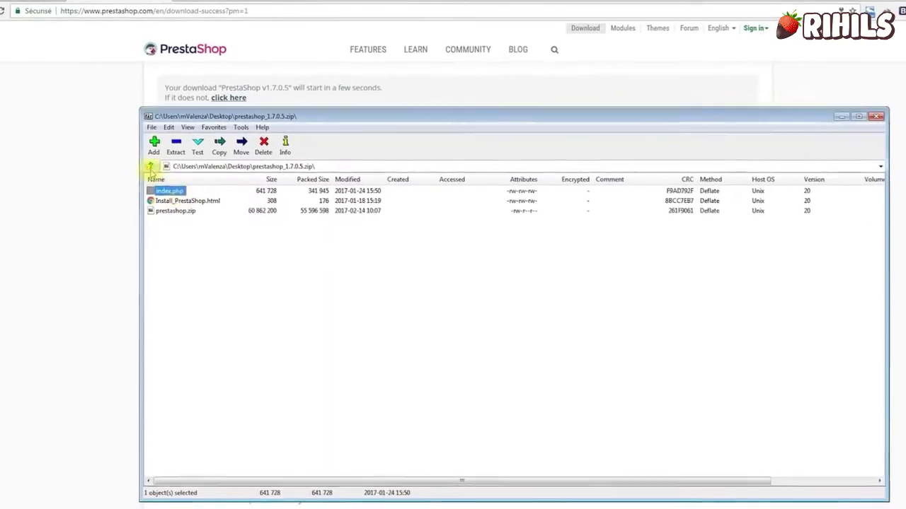
Extract prestashop_1.7.0.5.zip into a new prestashop_1.7.0.5 folder on the Desktop.
{"action": "left_click", "coordinate": [150, 167]}
{"action": "left_click", "coordinate": [176, 147]}
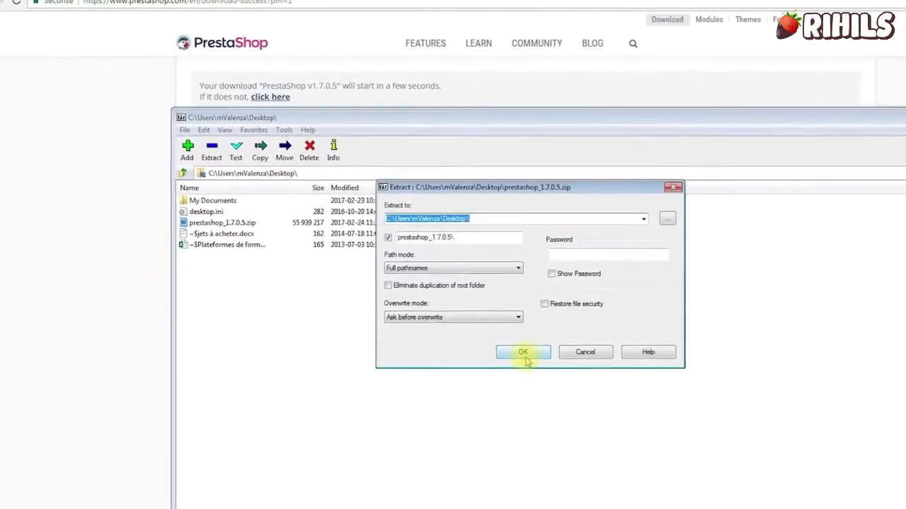
{"action": "left_click", "coordinate": [523, 353]}
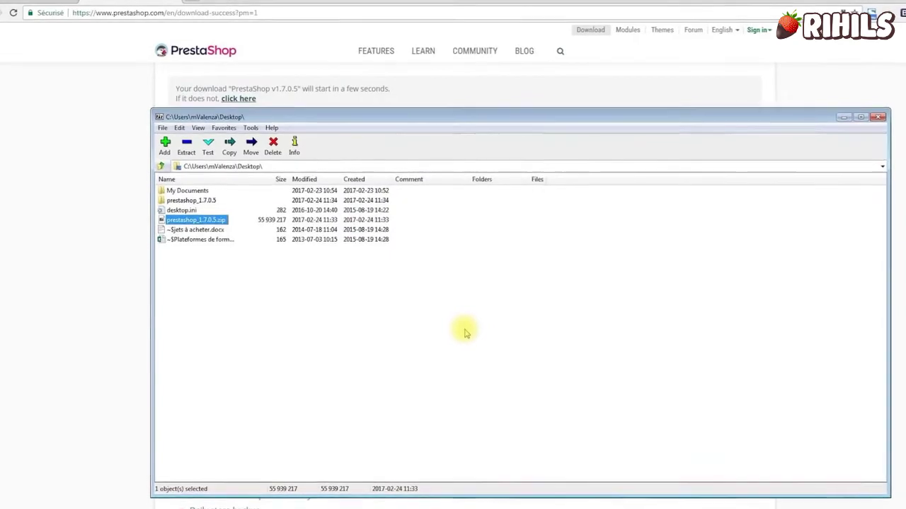
{"action": "left_click", "coordinate": [172, 9]}
Search Google for 'filezilla client' in a new tab and open the official FileZilla download page.
{"action": "left_click", "coordinate": [165, 3]}
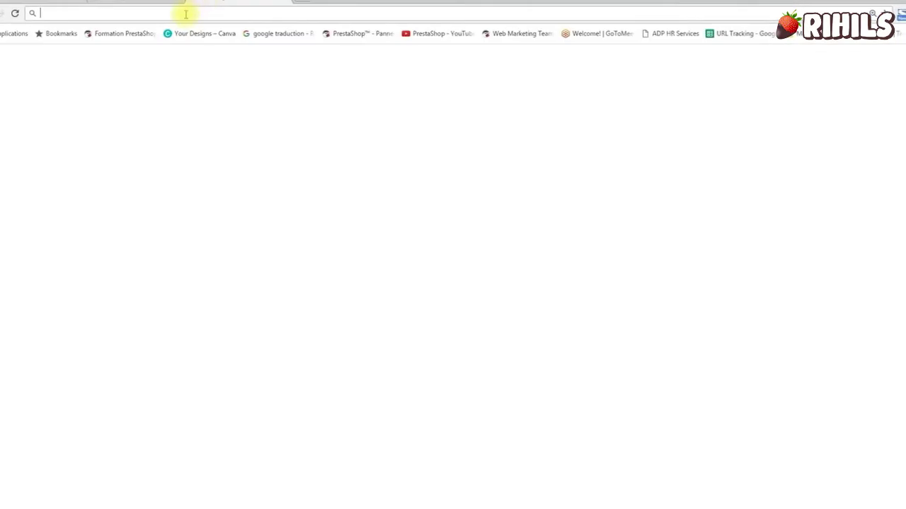
{"action": "type", "text": "filezilla "}
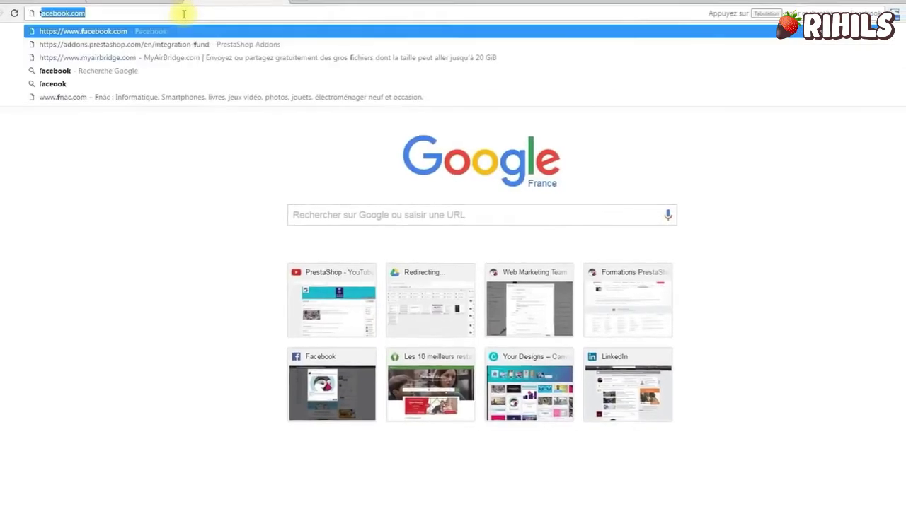
{"action": "type", "text": "client"}
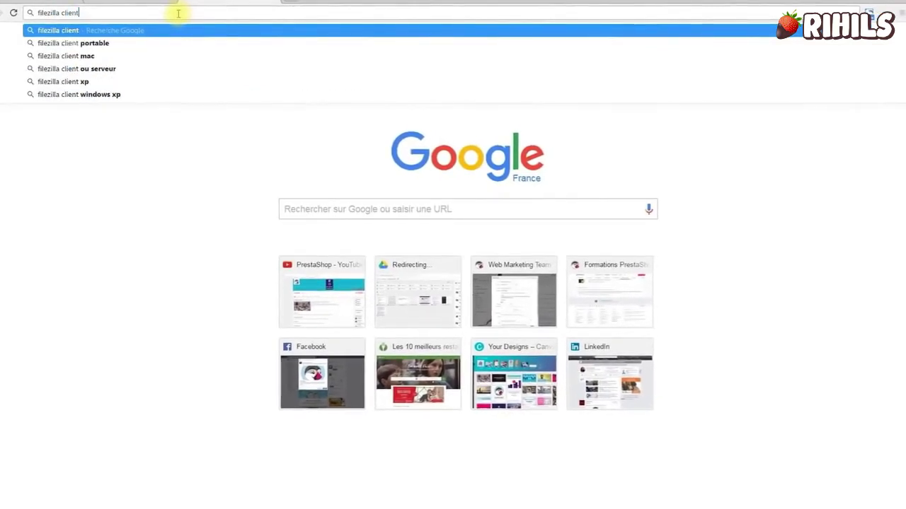
{"action": "key", "text": "Return"}
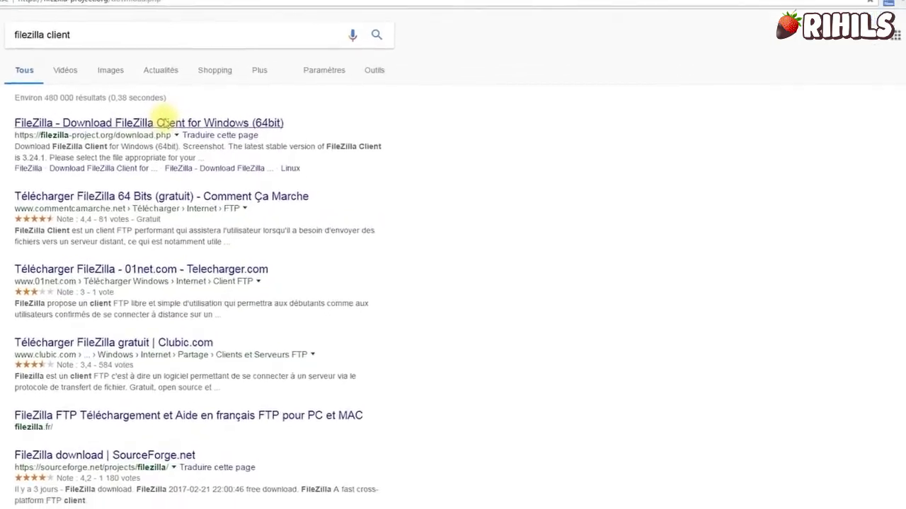
{"action": "left_click", "coordinate": [189, 130]}
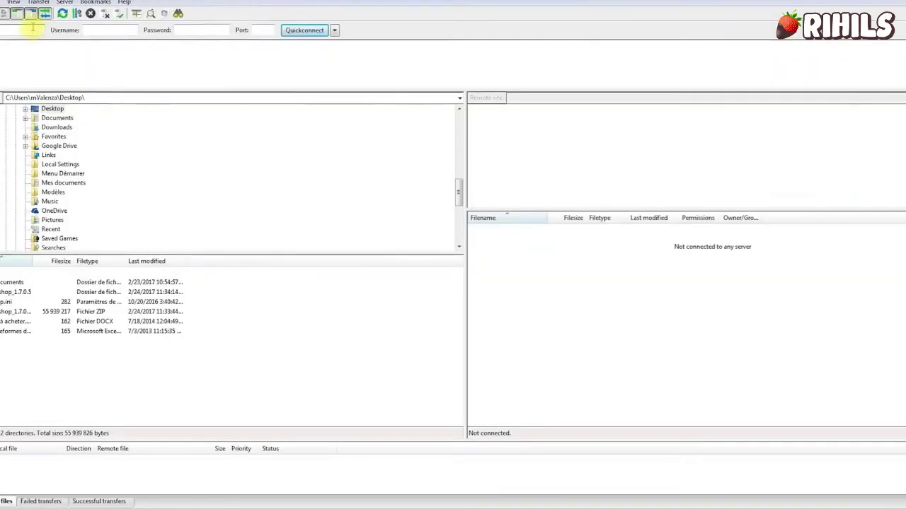
Quickconnect to alwaysdata.com with the account's username and password, then select the local prestashop_1.7.0.5 folder.
{"action": "type", "text": "alwaysdata"}
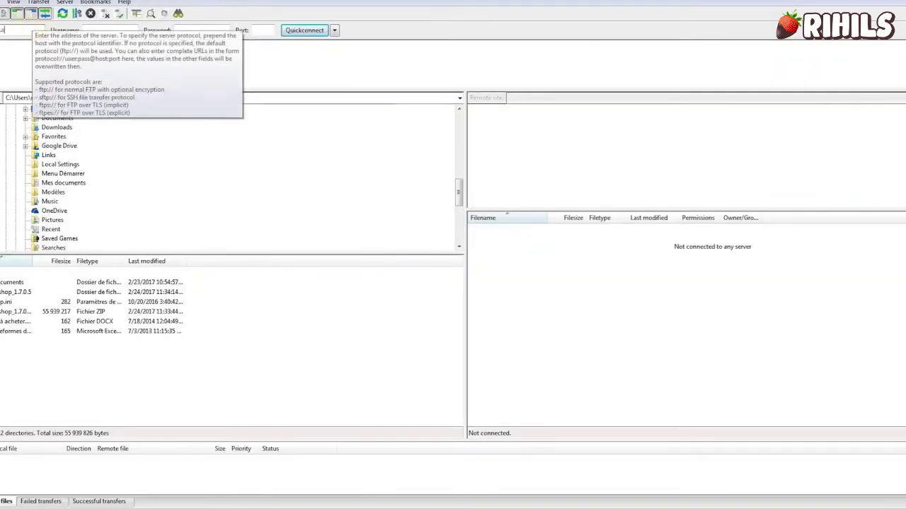
{"action": "type", "text": ".com"}
{"action": "key", "text": "Tab"}
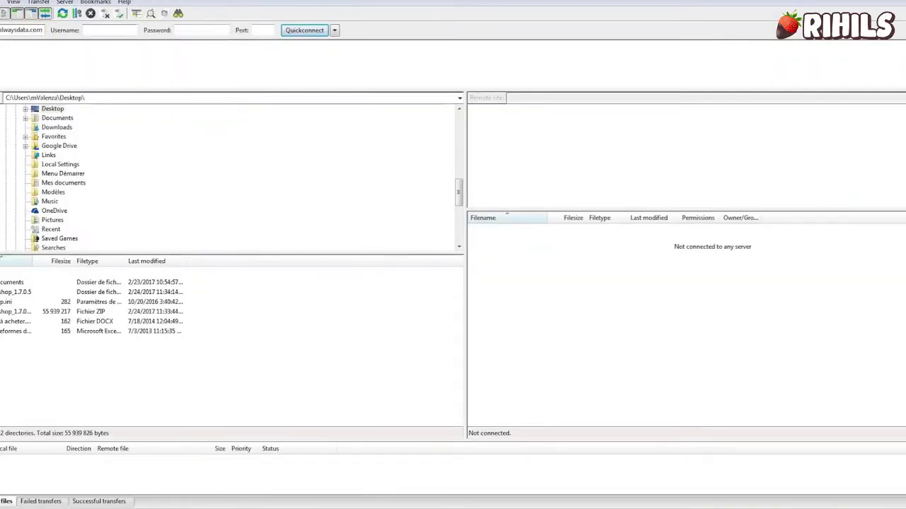
{"action": "type", "text": "borderie_demoinstall"}
{"action": "key", "text": "Tab"}
{"action": "type", "text": "d**********"}
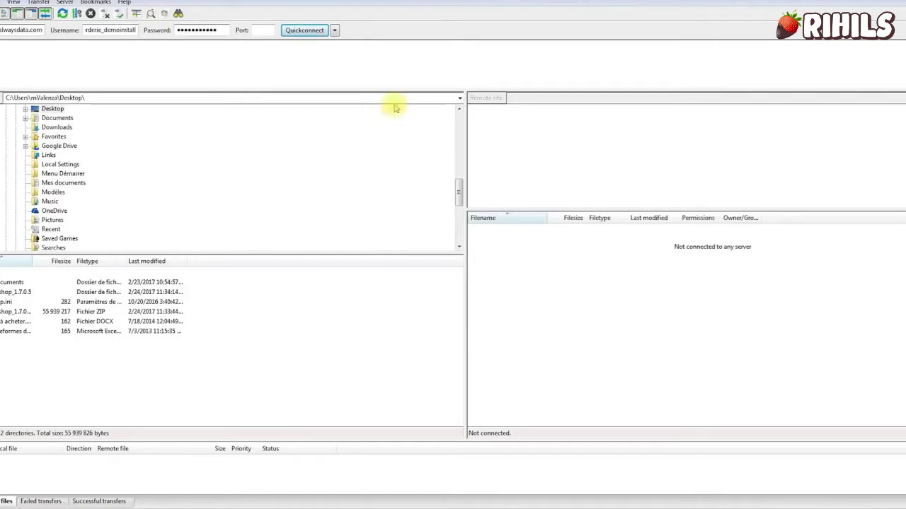
{"action": "left_click", "coordinate": [322, 31]}
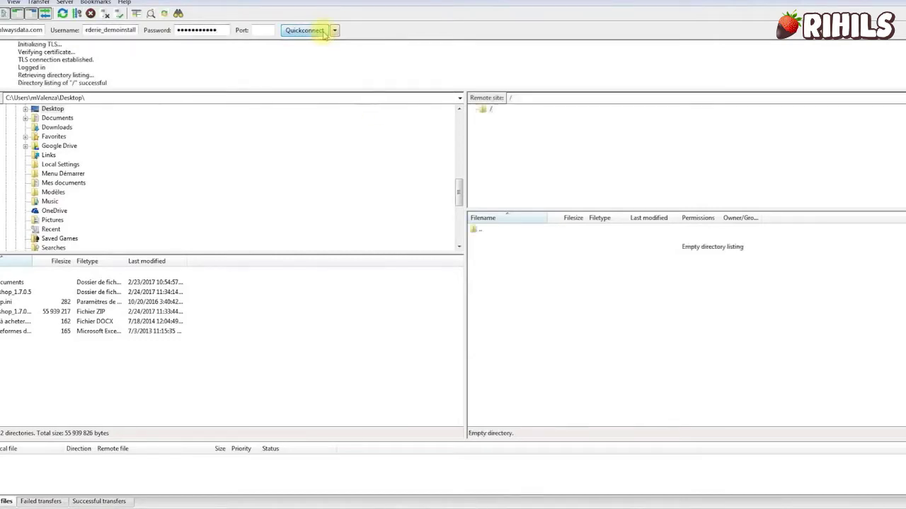
{"action": "left_click", "coordinate": [58, 110]}
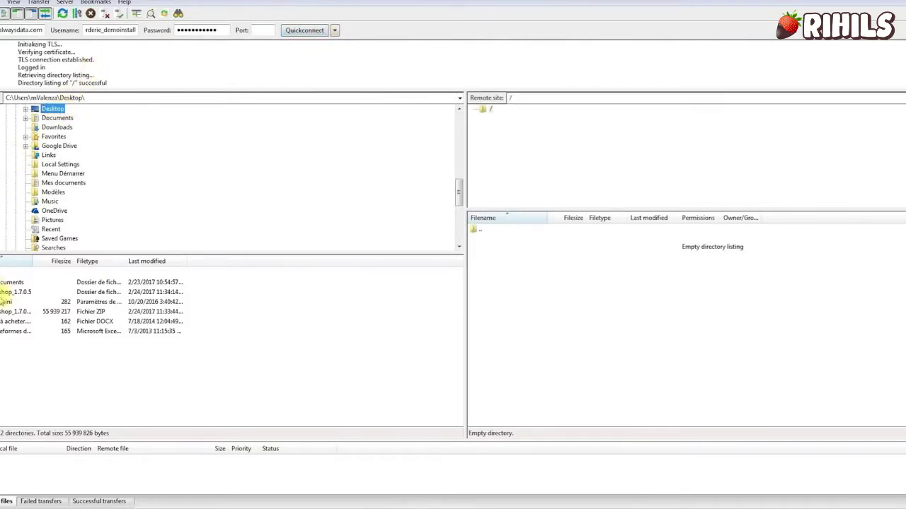
{"action": "left_click", "coordinate": [4, 293]}
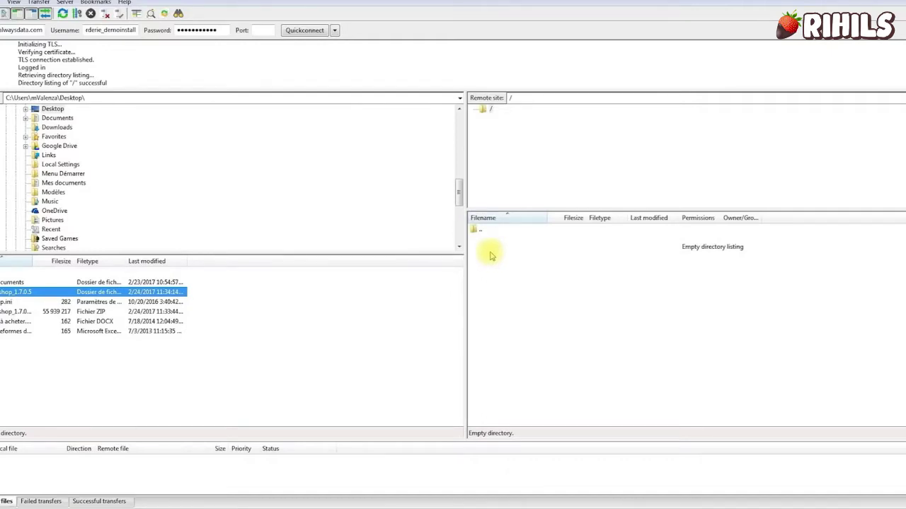
Upload index.php, Install_PrestaShop.html and prestashop.zip from prestashop_1.7.0.5 to the server root.
{"action": "double_click", "coordinate": [8, 292]}
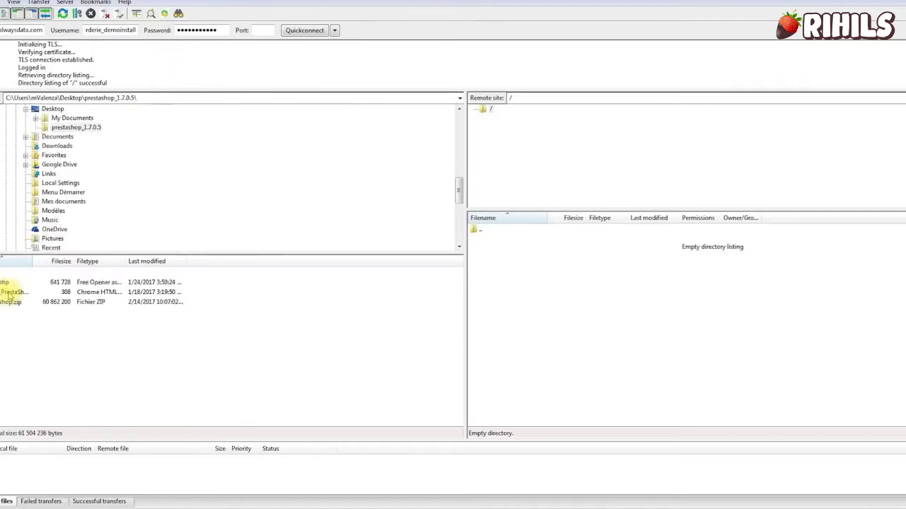
{"action": "key", "text": "ctrl+a"}
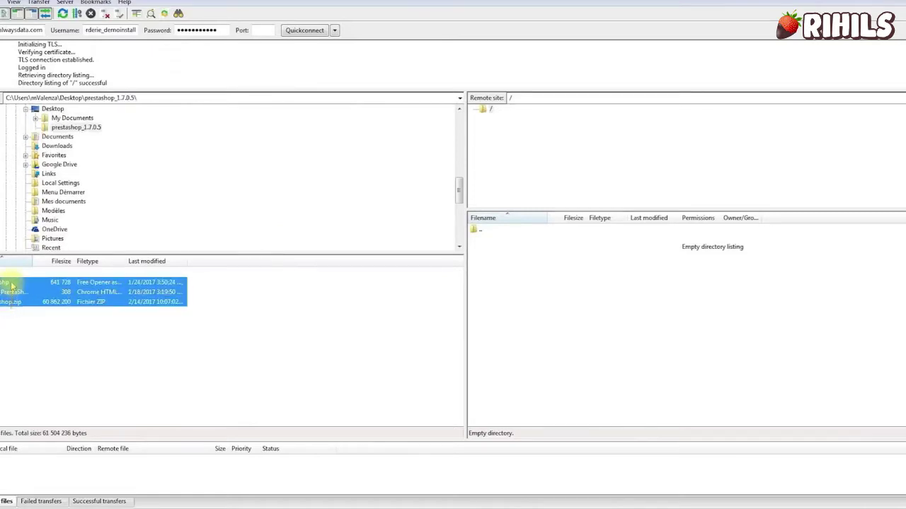
{"action": "left_click_drag", "start_coordinate": [13, 302], "coordinate": [709, 311]}
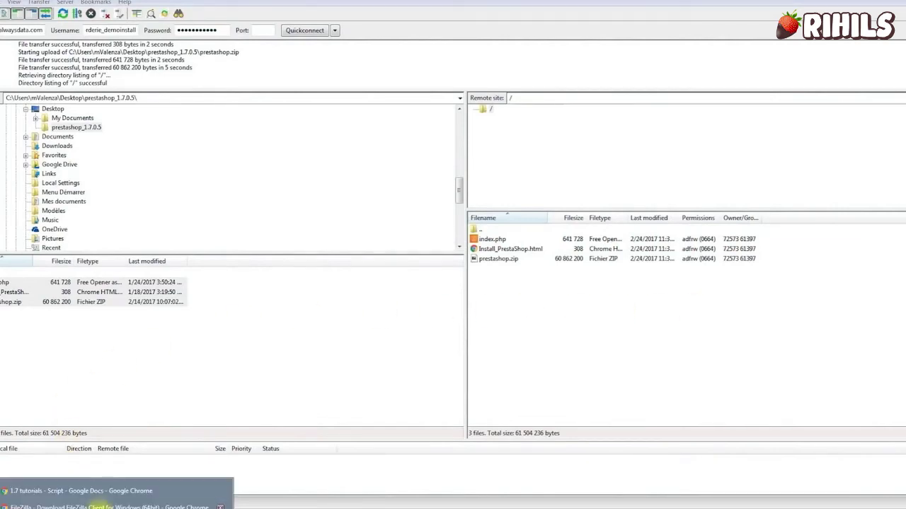
{"action": "left_click", "coordinate": [101, 506]}
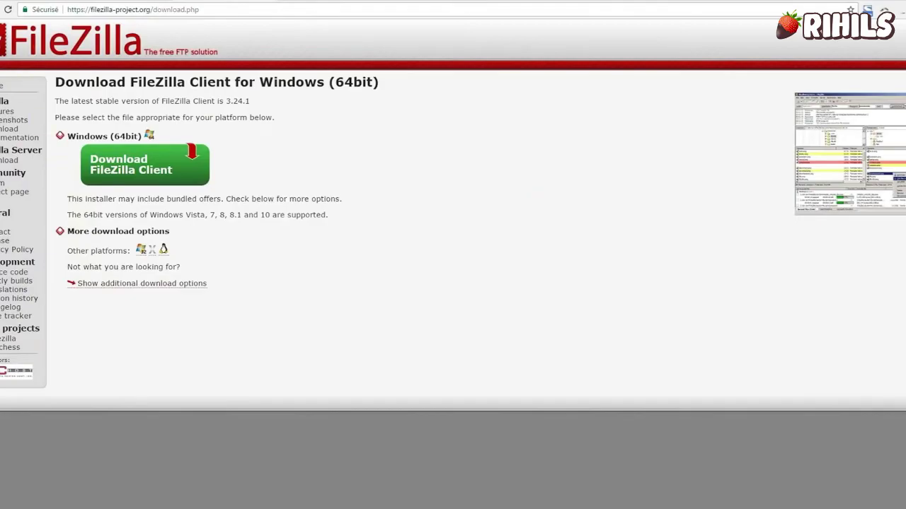
Switch to the phpMyAdmin tab in Chrome.
{"action": "left_click", "coordinate": [30, 1]}
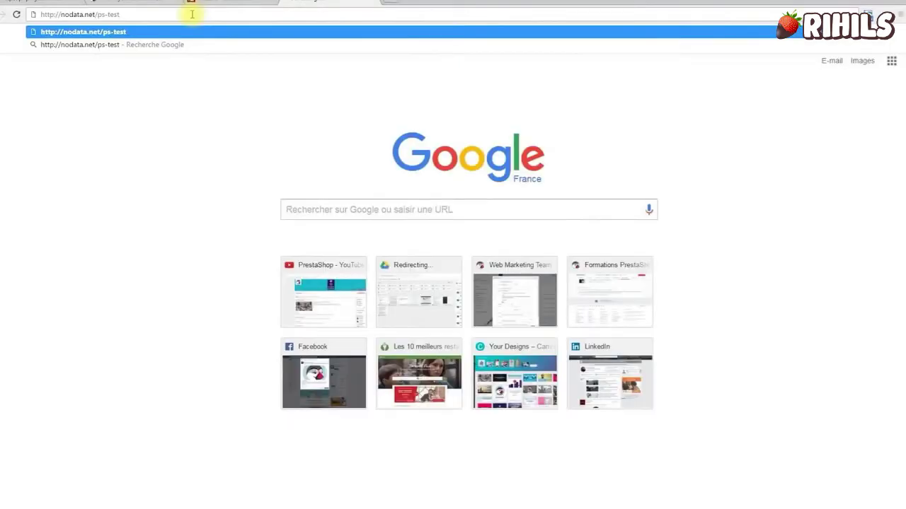
Load the new store's URL to reach the PrestaShop back-office login page.
{"action": "key", "text": "Return"}
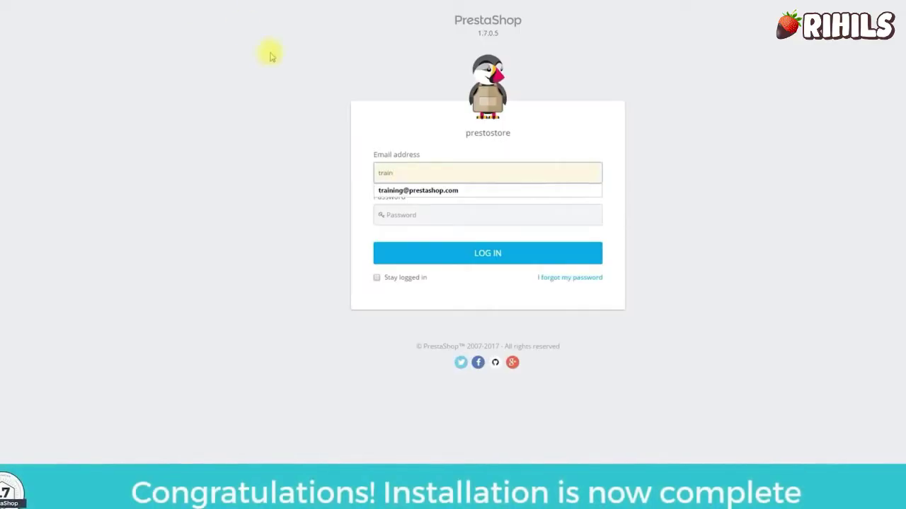
{"action": "left_click", "coordinate": [416, 190]}
{"action": "left_click", "coordinate": [420, 212]}
{"action": "type", "text": "********"}
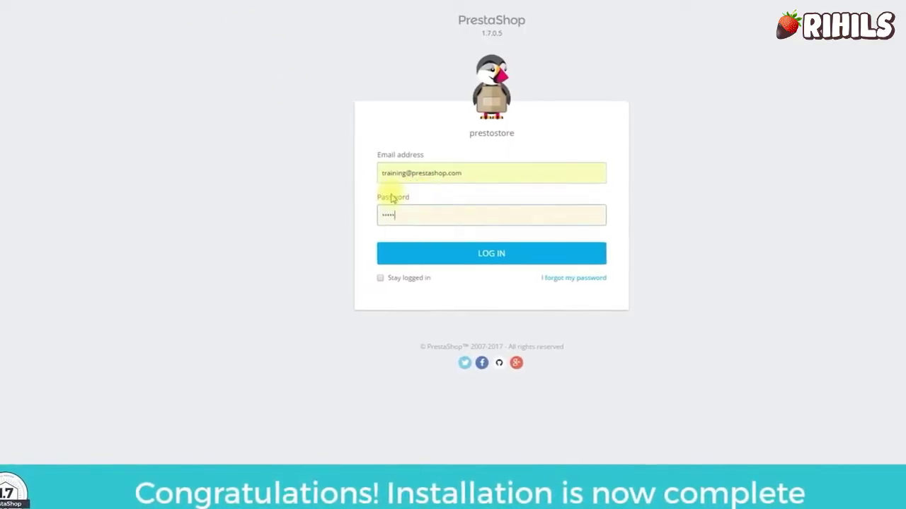
{"action": "left_click", "coordinate": [382, 278]}
{"action": "left_click", "coordinate": [439, 254]}
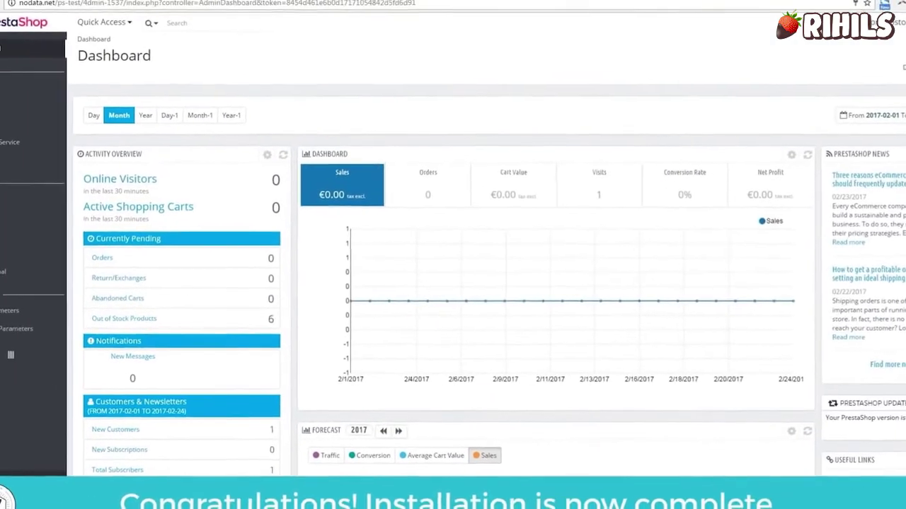
{"action": "scroll", "coordinate": [453, 283], "scroll_direction": "down", "scroll_amount": 4}
{"action": "scroll", "coordinate": [492, 282], "scroll_direction": "down", "scroll_amount": 3}
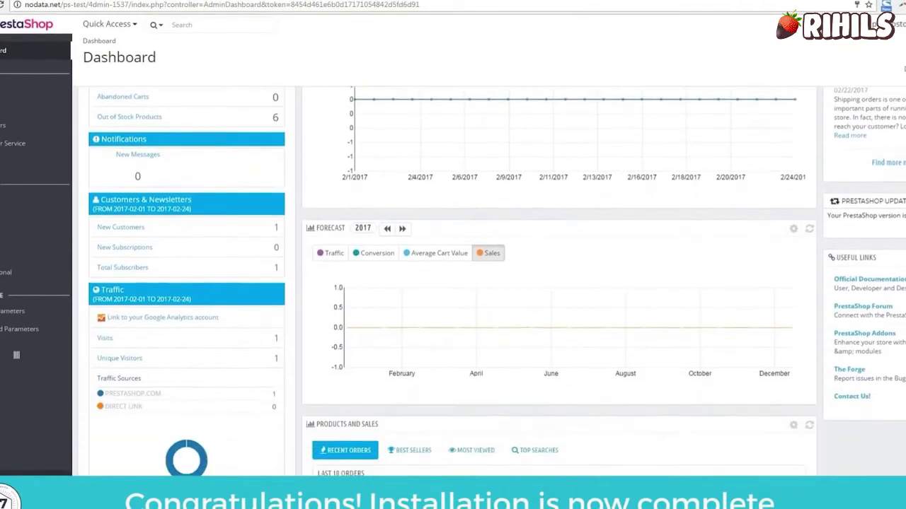
{"action": "scroll", "coordinate": [491, 282], "scroll_direction": "up", "scroll_amount": 1}
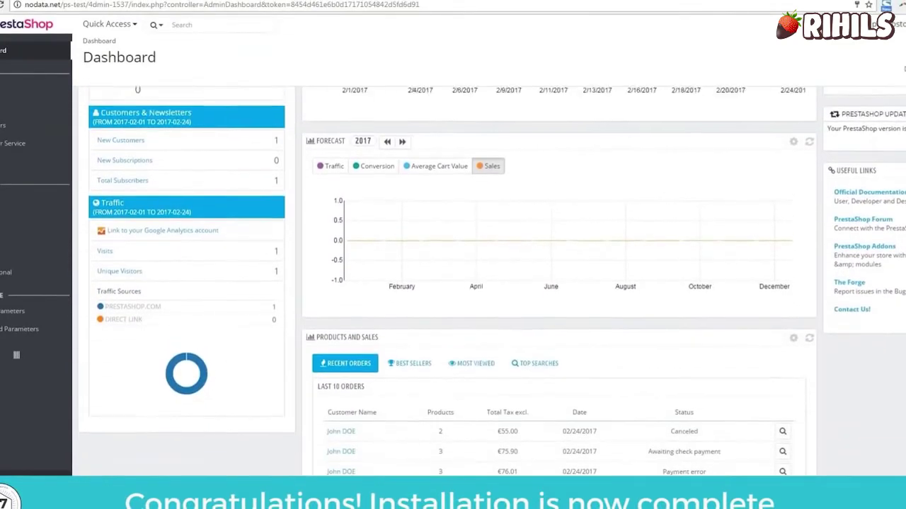
{"action": "right_click", "coordinate": [153, 134]}
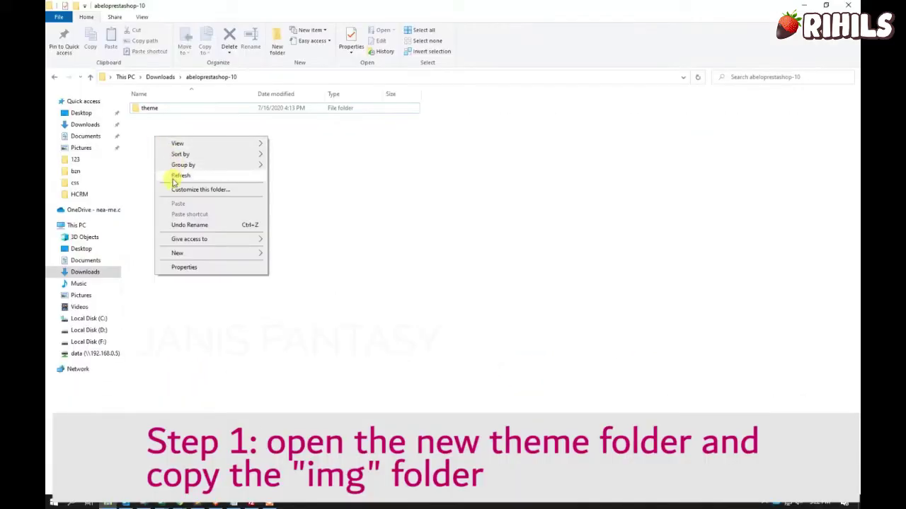
Copy the img folder from the abeloprestashop-10 theme folder.
{"action": "left_click", "coordinate": [172, 176]}
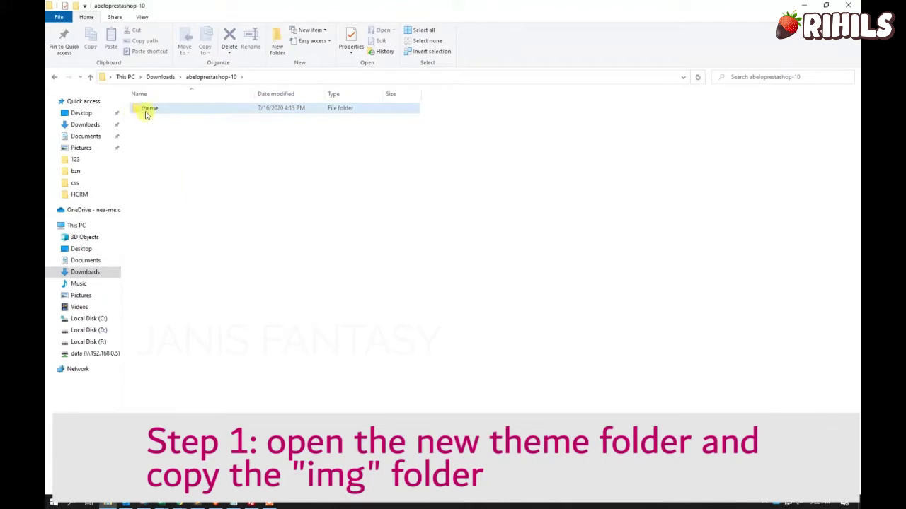
{"action": "double_click", "coordinate": [147, 111]}
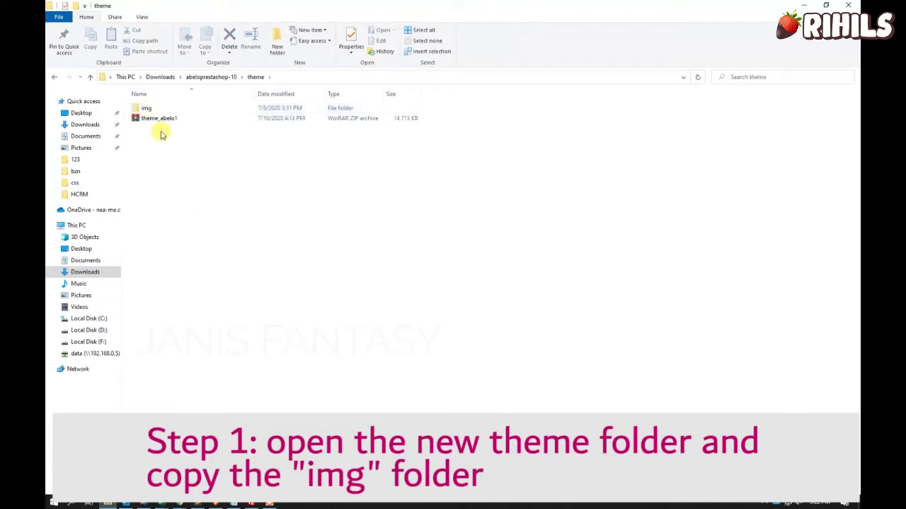
{"action": "left_click", "coordinate": [157, 120]}
{"action": "left_click", "coordinate": [152, 111]}
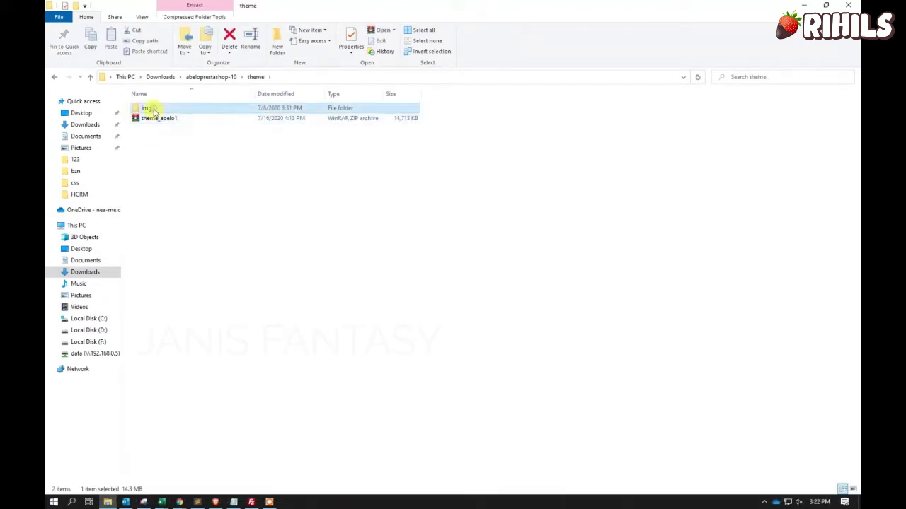
{"action": "right_click", "coordinate": [151, 110]}
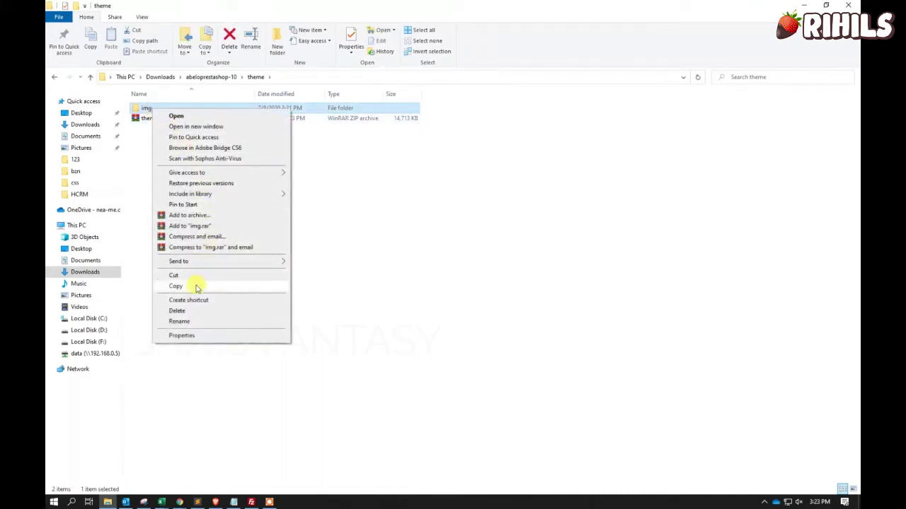
{"action": "left_click", "coordinate": [175, 285]}
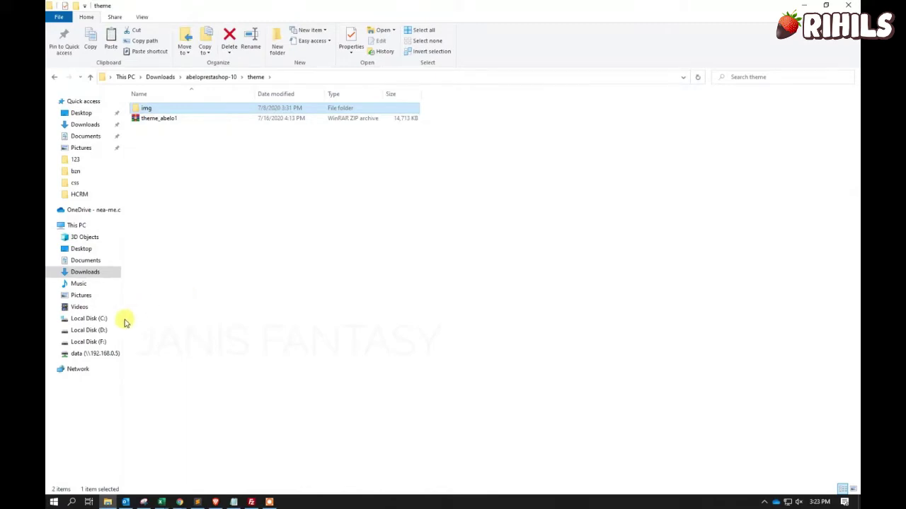
Paste img into D:\xampp\htdocs\prestashop, replacing the existing files.
{"action": "left_click", "coordinate": [94, 319]}
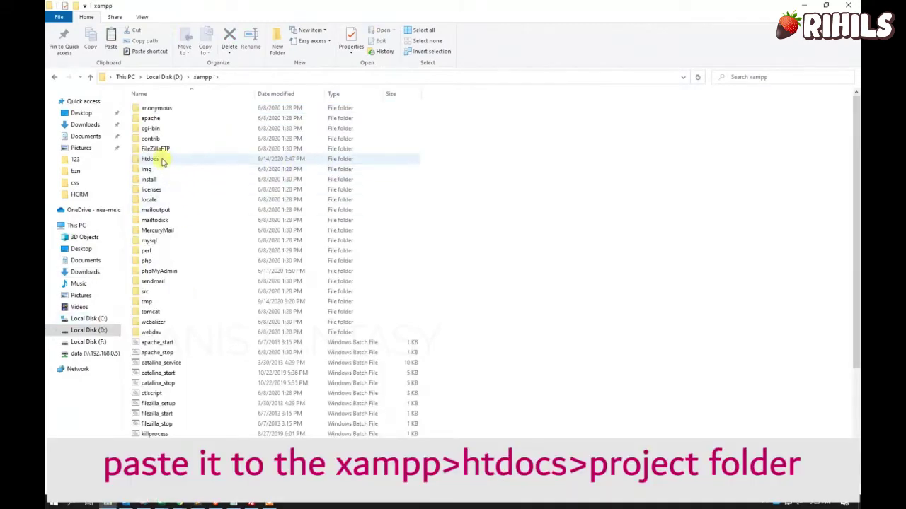
{"action": "double_click", "coordinate": [150, 158]}
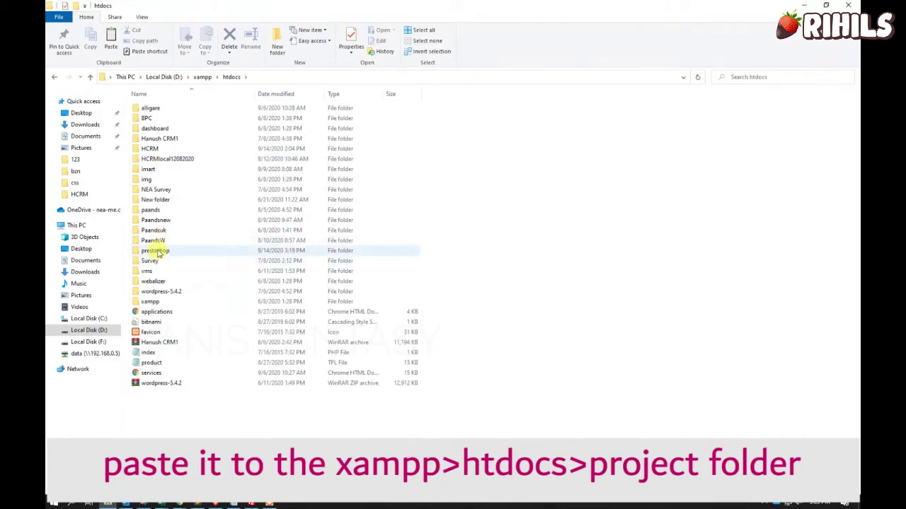
{"action": "double_click", "coordinate": [156, 251]}
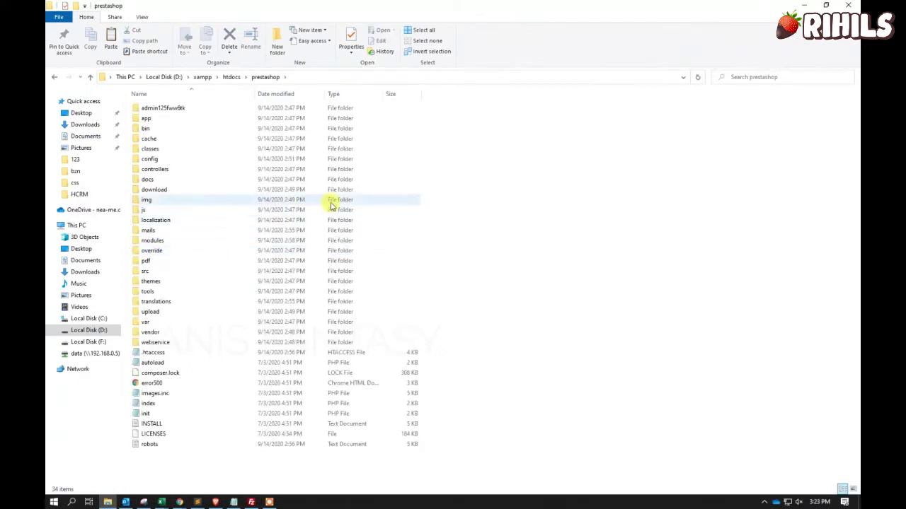
{"action": "right_click", "coordinate": [487, 154]}
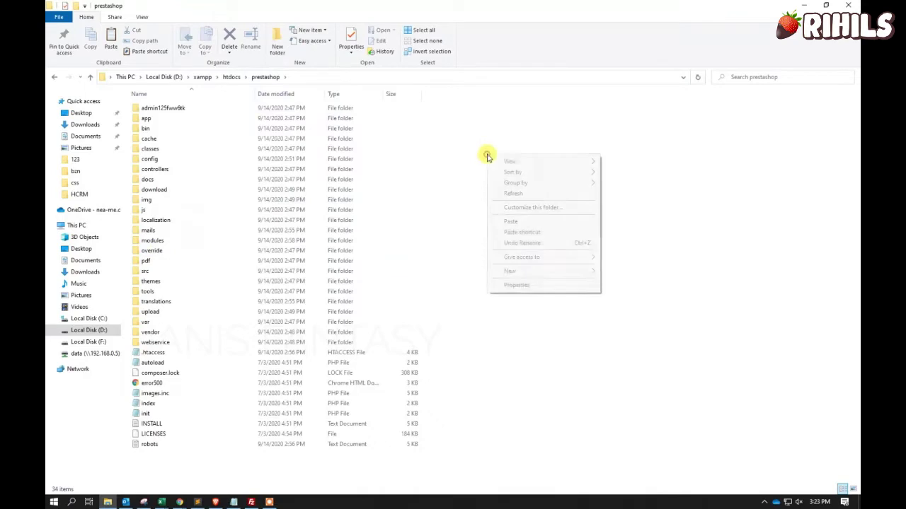
{"action": "left_click", "coordinate": [511, 223]}
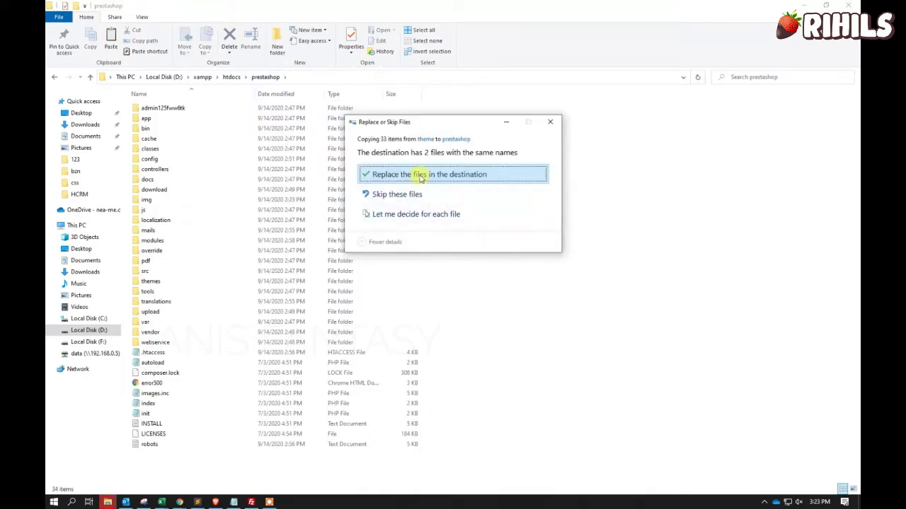
{"action": "left_click", "coordinate": [420, 177]}
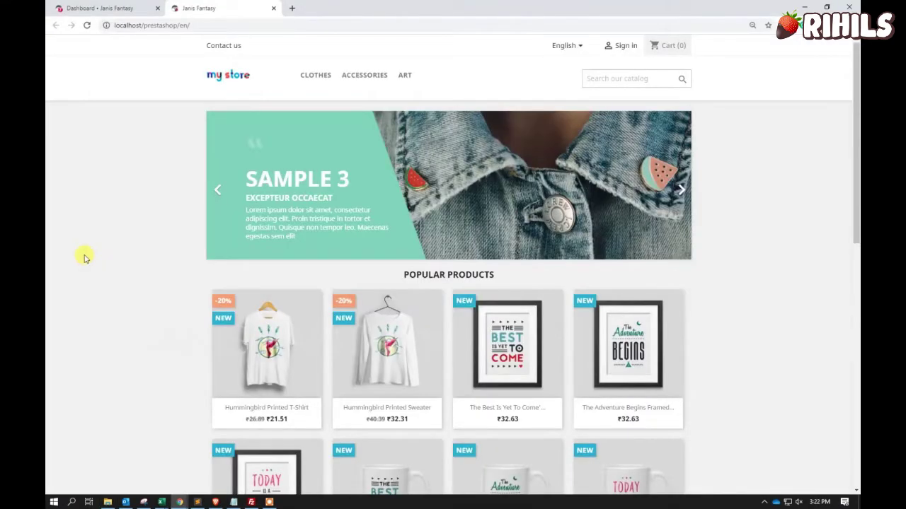
{"action": "scroll", "coordinate": [331, 216], "scroll_direction": "down", "scroll_amount": 5}
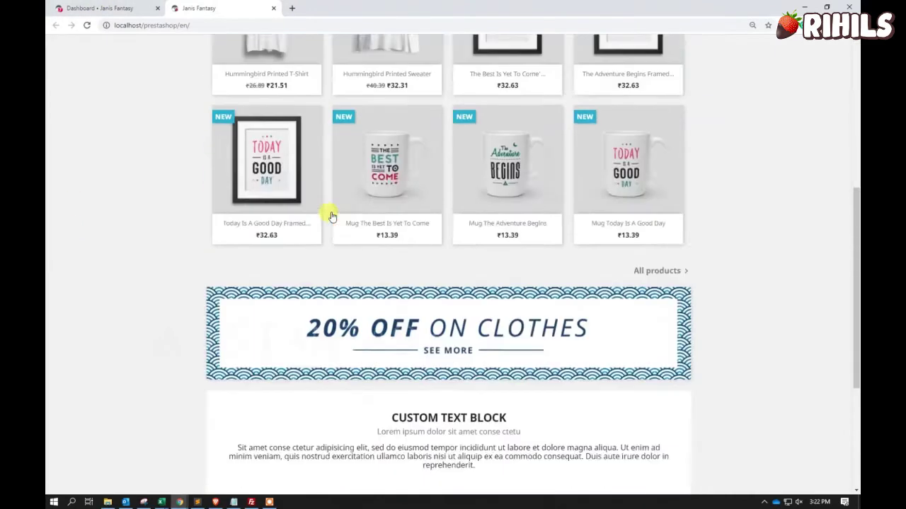
{"action": "scroll", "coordinate": [332, 216], "scroll_direction": "down", "scroll_amount": 3}
{"action": "scroll", "coordinate": [331, 216], "scroll_direction": "up", "scroll_amount": 8}
{"action": "scroll", "coordinate": [331, 215], "scroll_direction": "down", "scroll_amount": 1}
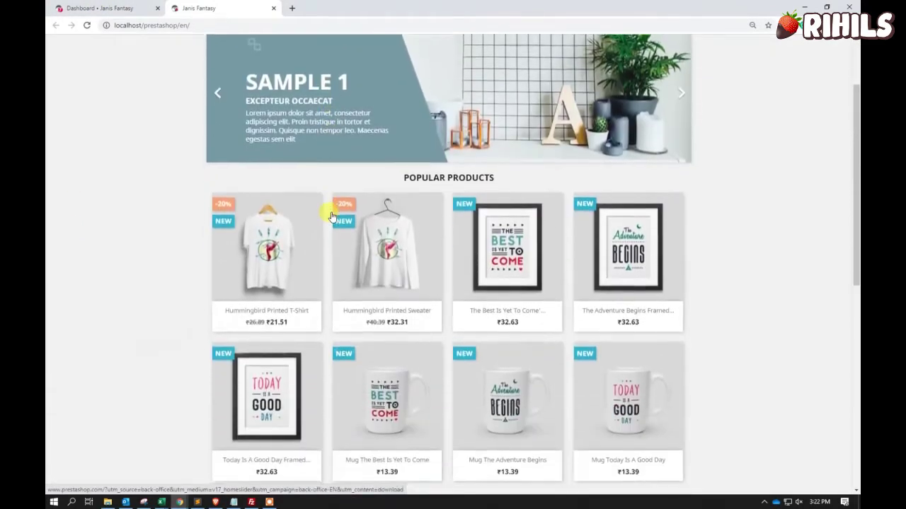
{"action": "scroll", "coordinate": [331, 216], "scroll_direction": "up", "scroll_amount": 1}
{"action": "left_click", "coordinate": [226, 77]}
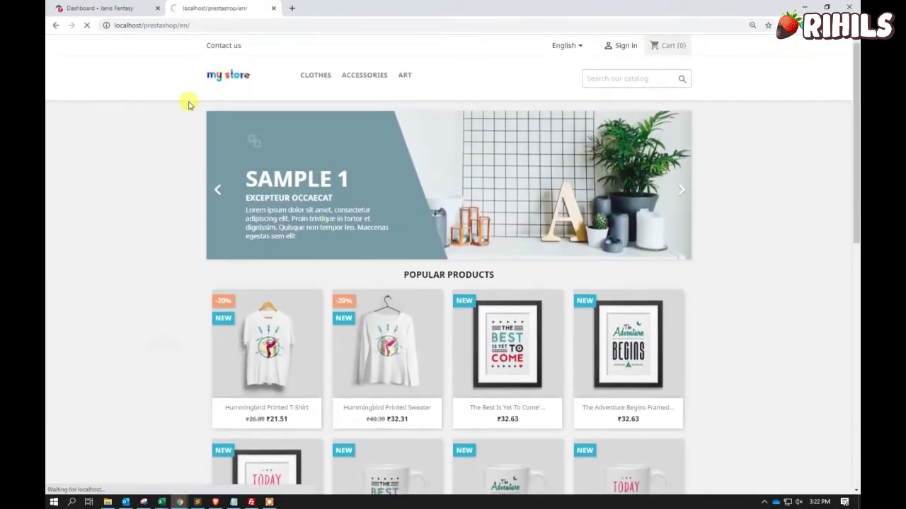
From the Dashboard, go to Design > Theme & Logo and open the Add new theme page.
{"action": "left_click", "coordinate": [113, 7]}
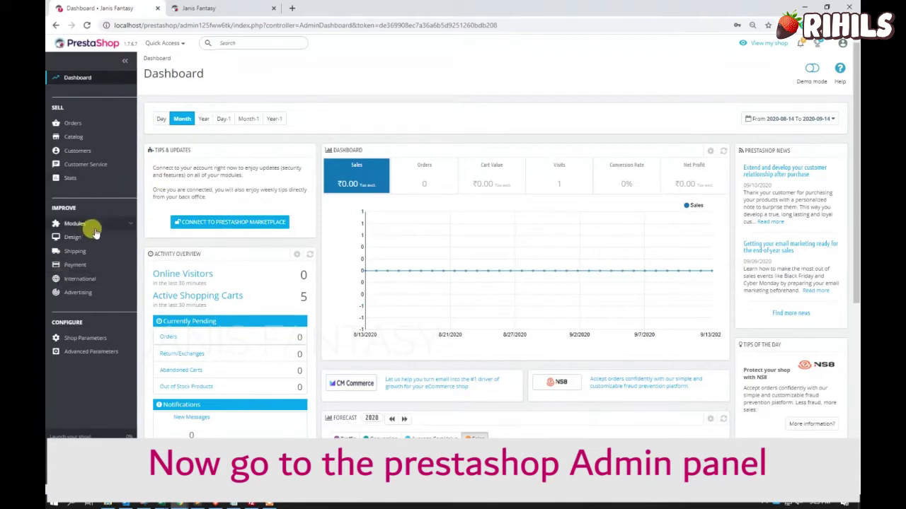
{"action": "mouse_move", "coordinate": [89, 239]}
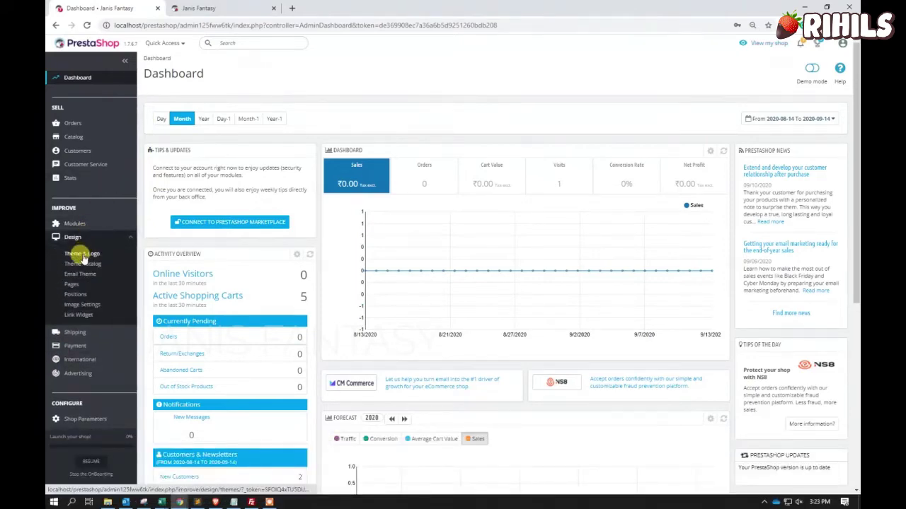
{"action": "left_click", "coordinate": [82, 254]}
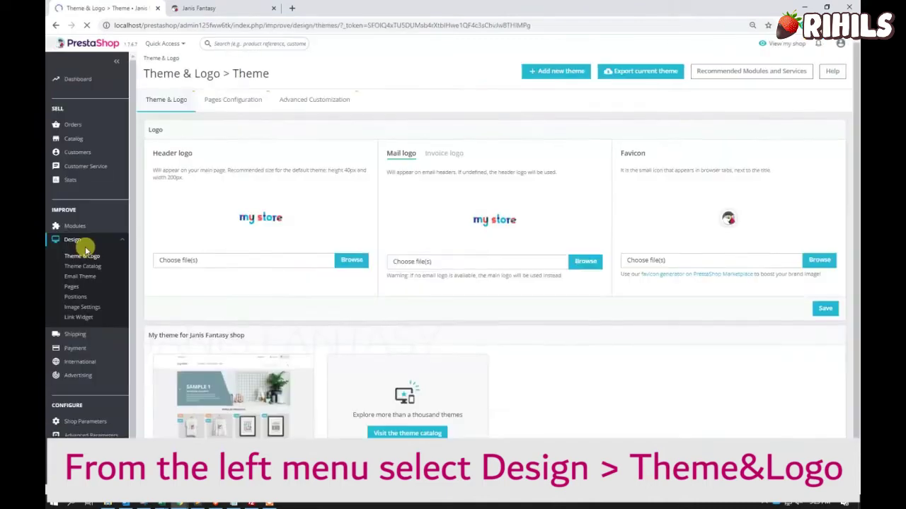
{"action": "scroll", "coordinate": [556, 229], "scroll_direction": "down", "scroll_amount": 1}
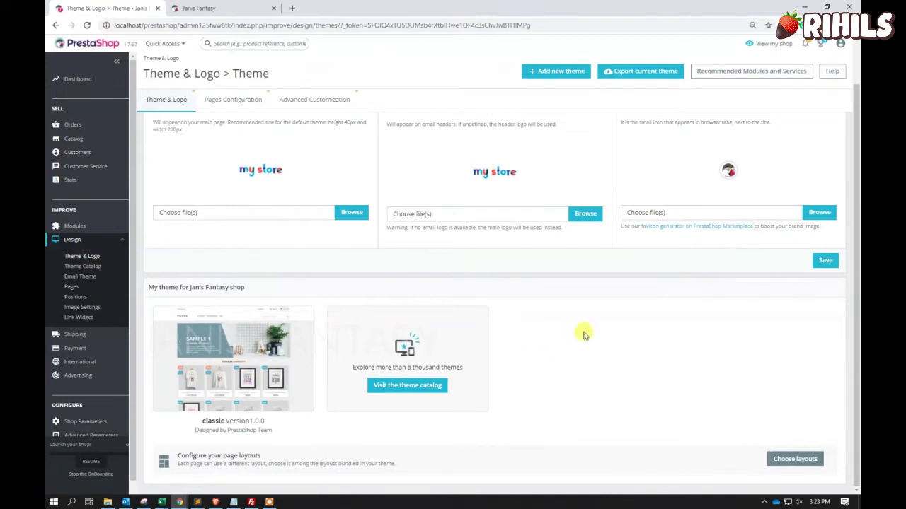
{"action": "scroll", "coordinate": [587, 329], "scroll_direction": "up", "scroll_amount": 1}
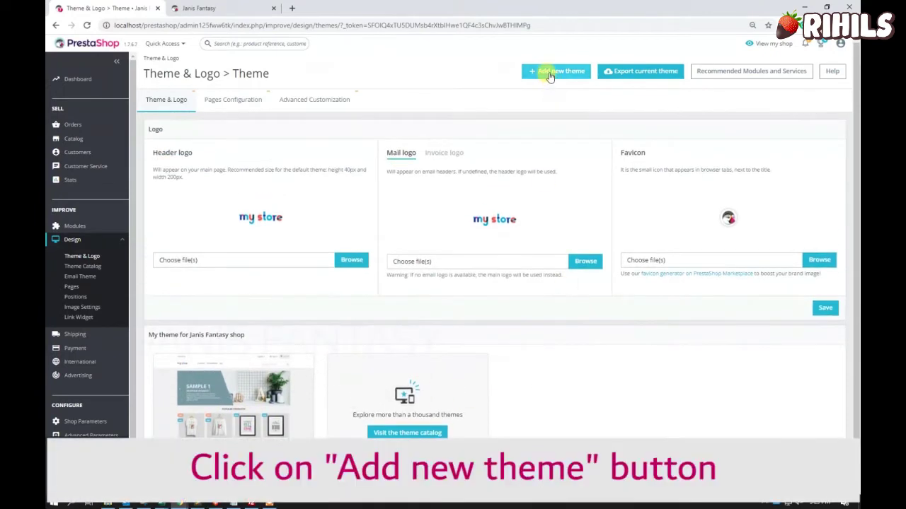
{"action": "left_click", "coordinate": [551, 73]}
Import theme_abelo1.zip from Downloads\abeloprestashop-10\theme through Import from your computer.
{"action": "left_click", "coordinate": [551, 74]}
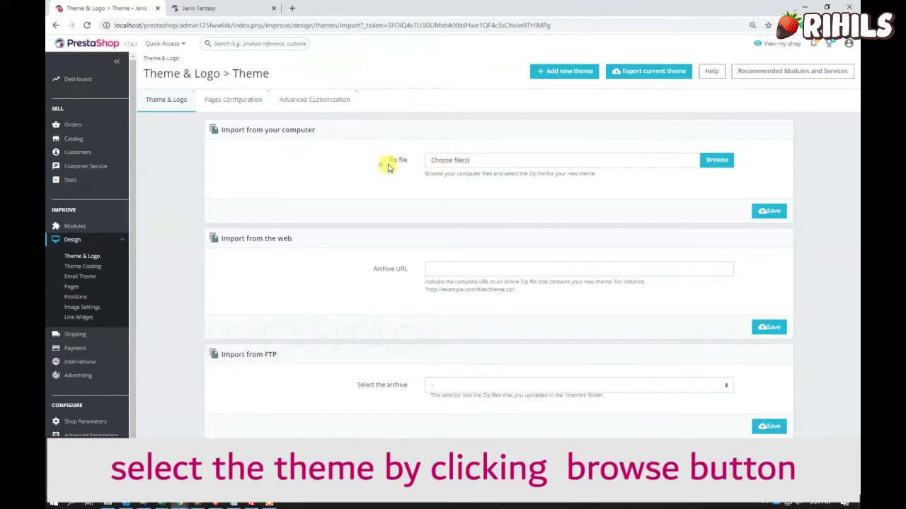
{"action": "left_click_drag", "start_coordinate": [387, 161], "coordinate": [416, 166]}
{"action": "left_click", "coordinate": [406, 182]}
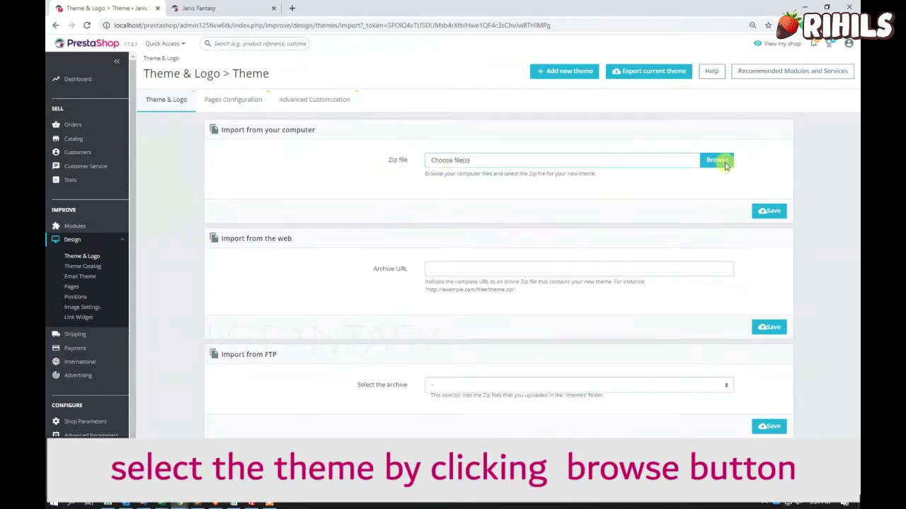
{"action": "left_click", "coordinate": [726, 164]}
{"action": "double_click", "coordinate": [152, 73]}
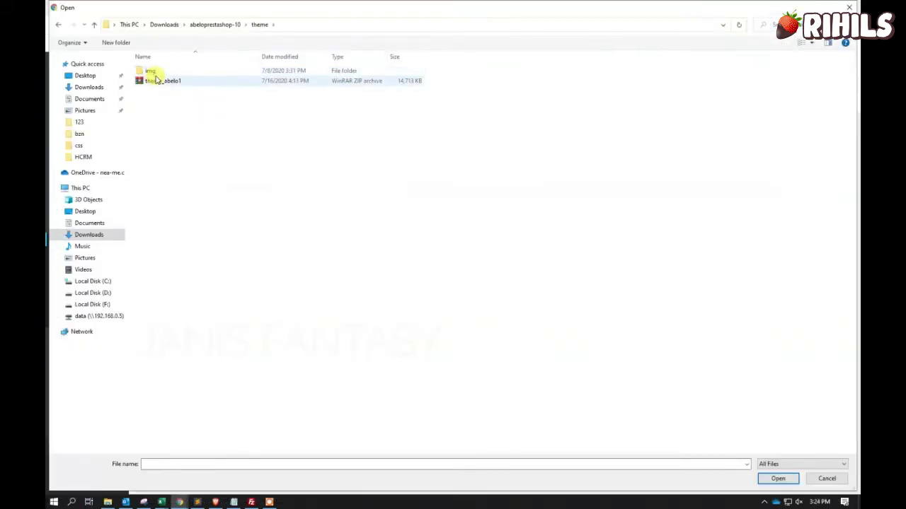
{"action": "left_click", "coordinate": [153, 83]}
{"action": "left_click", "coordinate": [777, 479]}
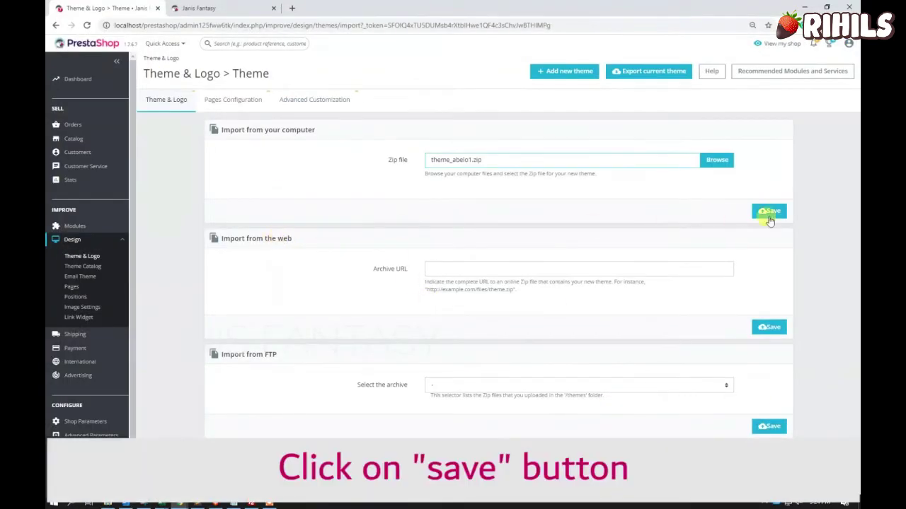
{"action": "left_click", "coordinate": [762, 212]}
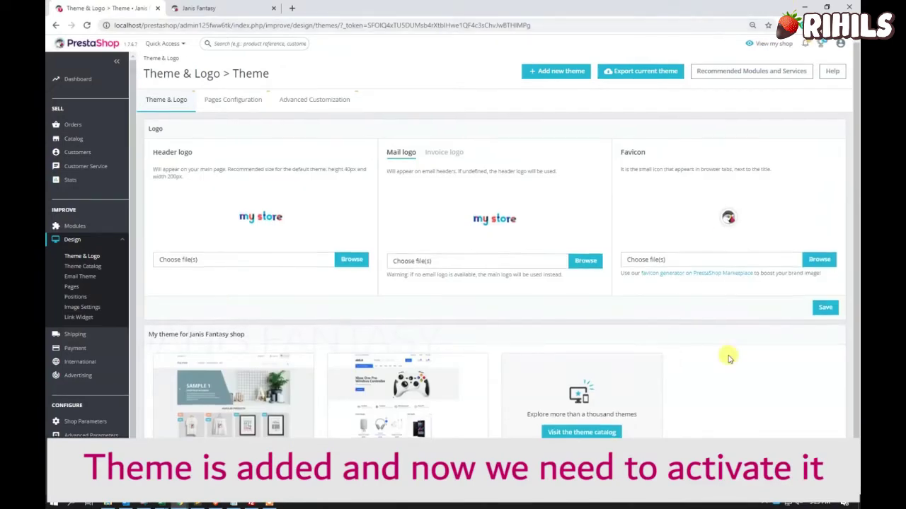
Switch the shop to theme_abelo1 with Use this theme and confirm with Yes.
{"action": "scroll", "coordinate": [723, 358], "scroll_direction": "down", "scroll_amount": 1}
{"action": "mouse_move", "coordinate": [401, 378]}
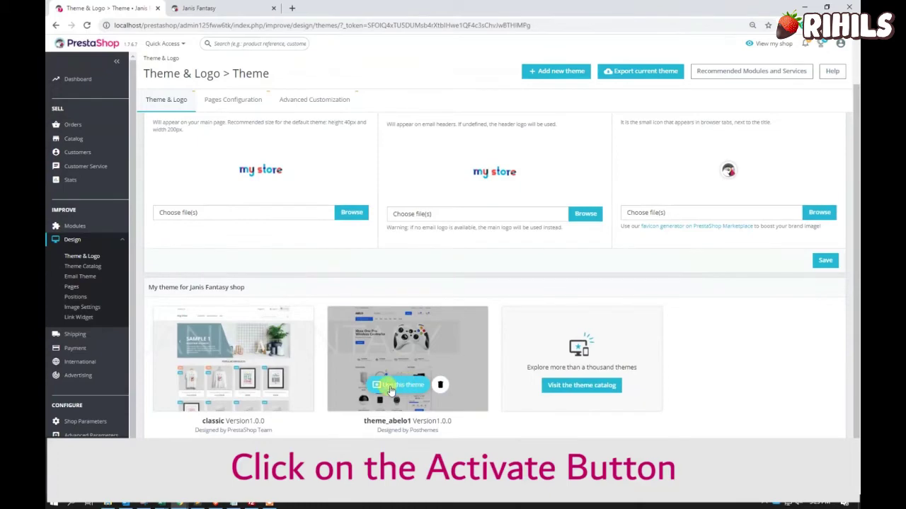
{"action": "left_click", "coordinate": [390, 389]}
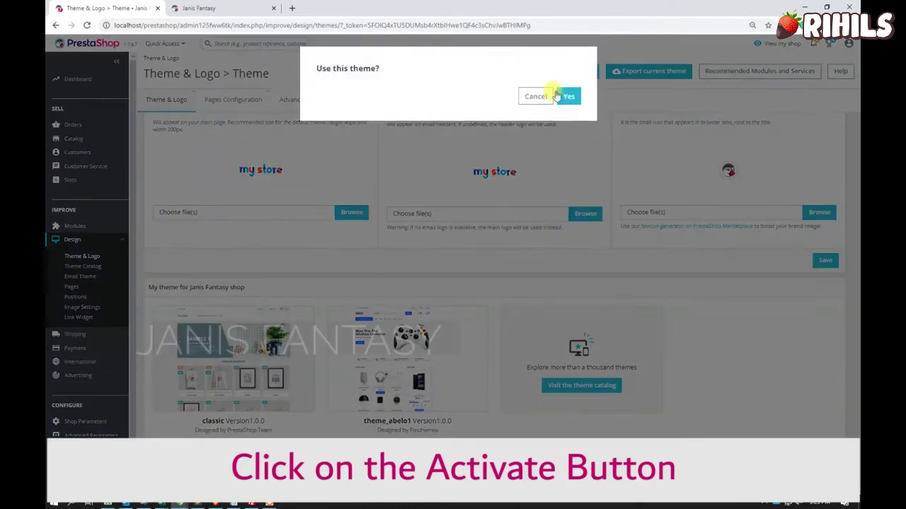
{"action": "left_click", "coordinate": [570, 97]}
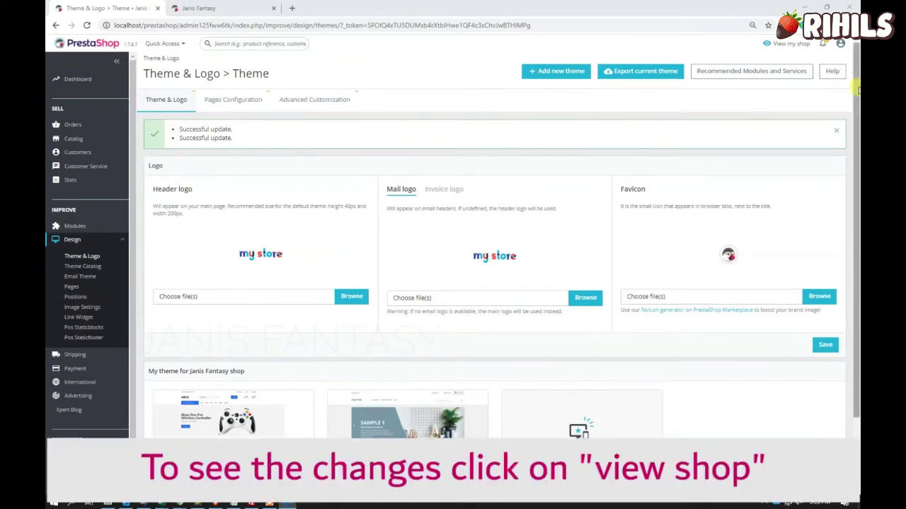
Open the storefront and scroll down the Abelo home page to the footer.
{"action": "left_click", "coordinate": [786, 43]}
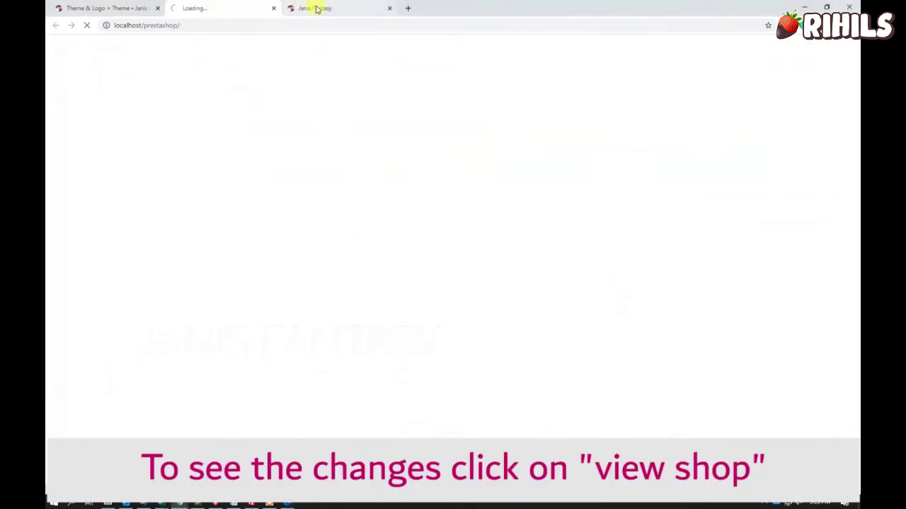
{"action": "left_click", "coordinate": [391, 8]}
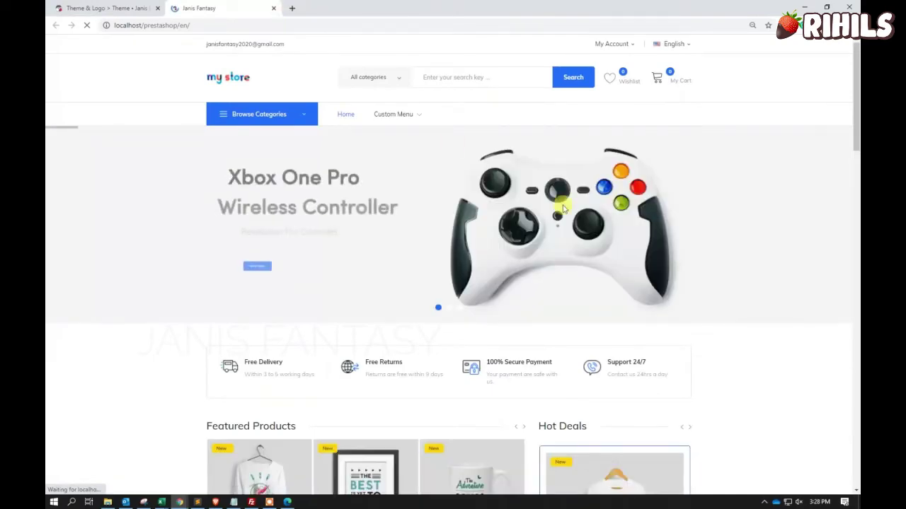
{"action": "scroll", "coordinate": [505, 174], "scroll_direction": "down", "scroll_amount": 4}
{"action": "scroll", "coordinate": [505, 175], "scroll_direction": "down", "scroll_amount": 8}
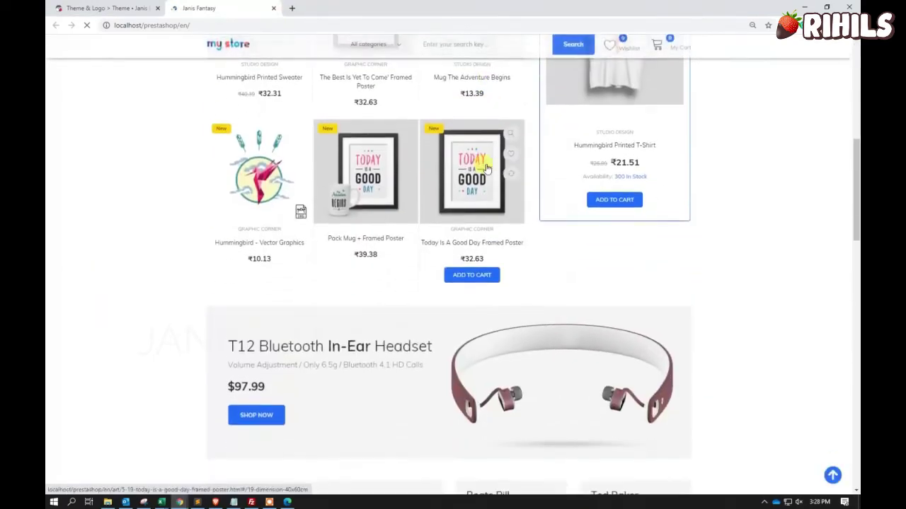
{"action": "scroll", "coordinate": [487, 168], "scroll_direction": "down", "scroll_amount": 6}
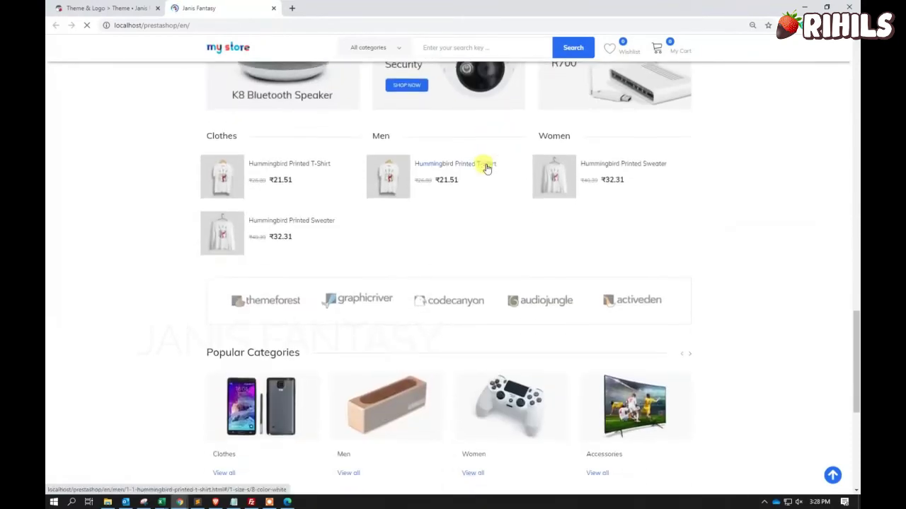
{"action": "scroll", "coordinate": [486, 168], "scroll_direction": "down", "scroll_amount": 3}
{"action": "scroll", "coordinate": [486, 168], "scroll_direction": "down", "scroll_amount": 2}
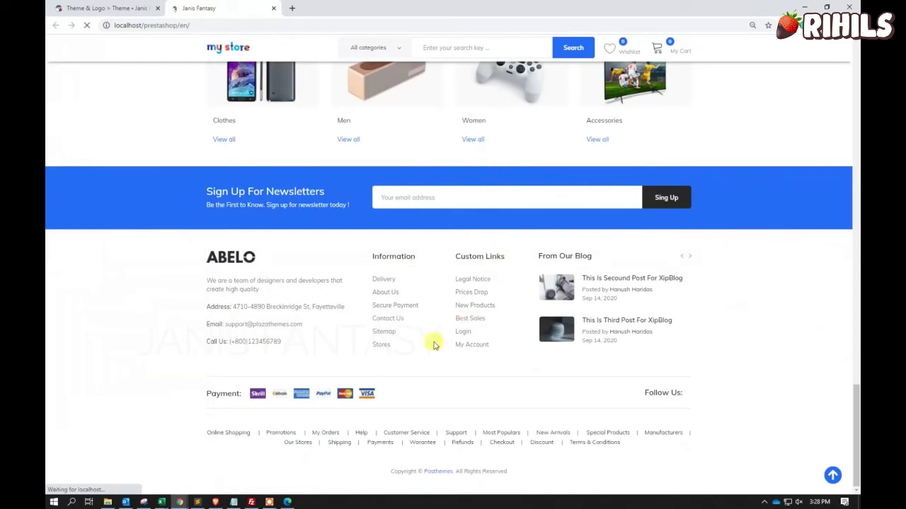
Scroll back up to the top banner and browse through the Featured Products sections.
{"action": "scroll", "coordinate": [236, 312], "scroll_direction": "up", "scroll_amount": 2}
{"action": "scroll", "coordinate": [237, 313], "scroll_direction": "up", "scroll_amount": 15}
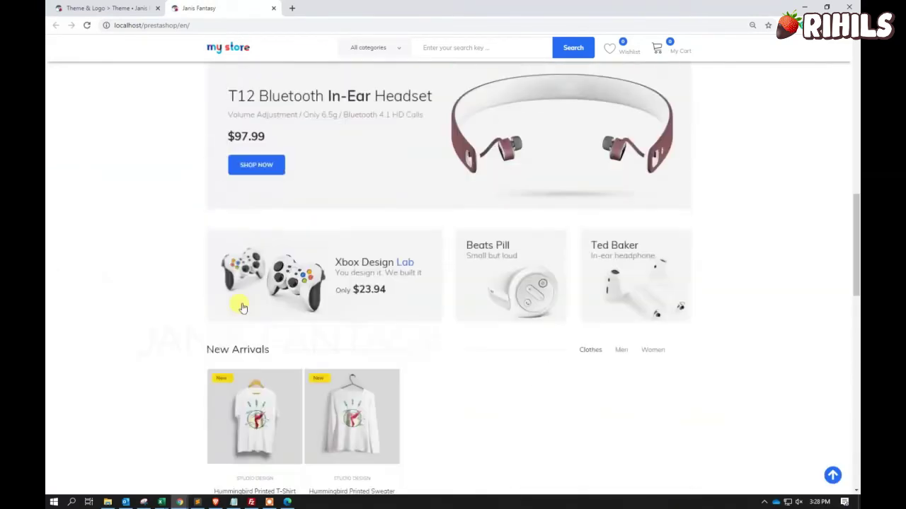
{"action": "scroll", "coordinate": [291, 260], "scroll_direction": "down", "scroll_amount": 3}
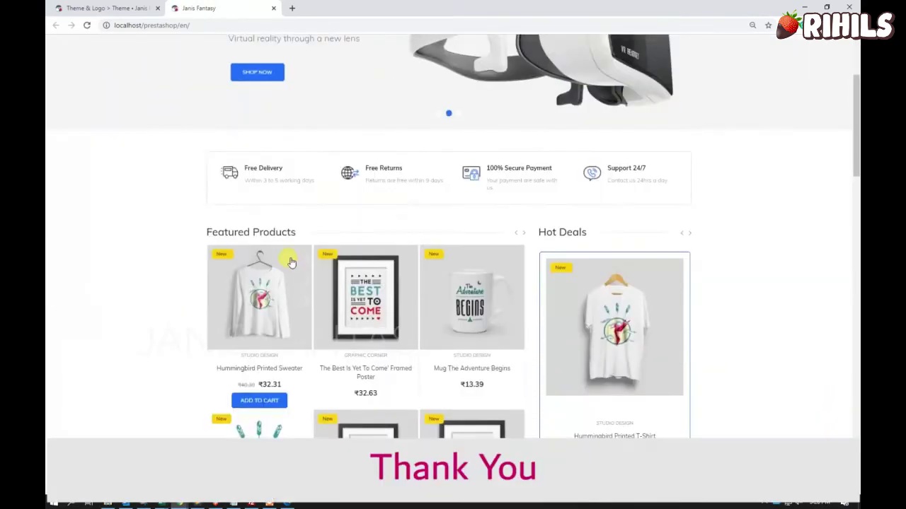
{"action": "scroll", "coordinate": [418, 319], "scroll_direction": "down", "scroll_amount": 2}
{"action": "scroll", "coordinate": [418, 320], "scroll_direction": "down", "scroll_amount": 8}
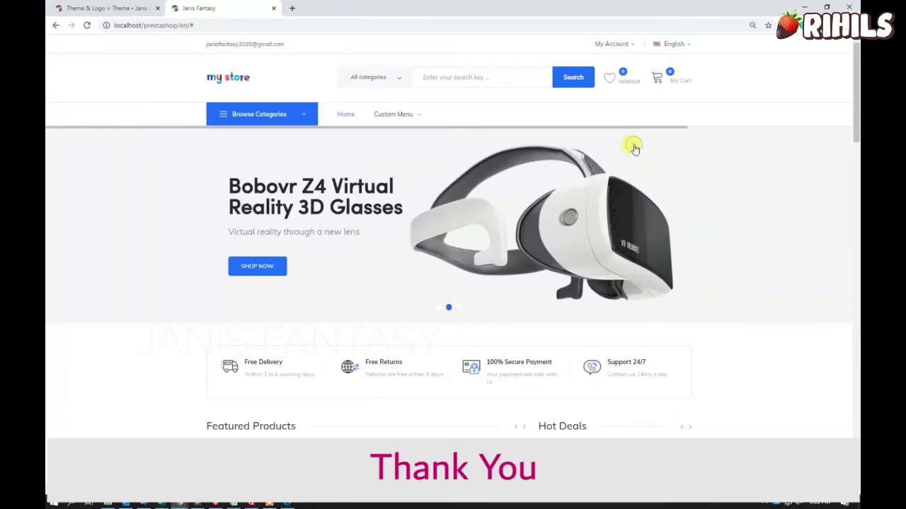
{"action": "scroll", "coordinate": [427, 232], "scroll_direction": "down", "scroll_amount": 1}
{"action": "scroll", "coordinate": [427, 232], "scroll_direction": "down", "scroll_amount": 3}
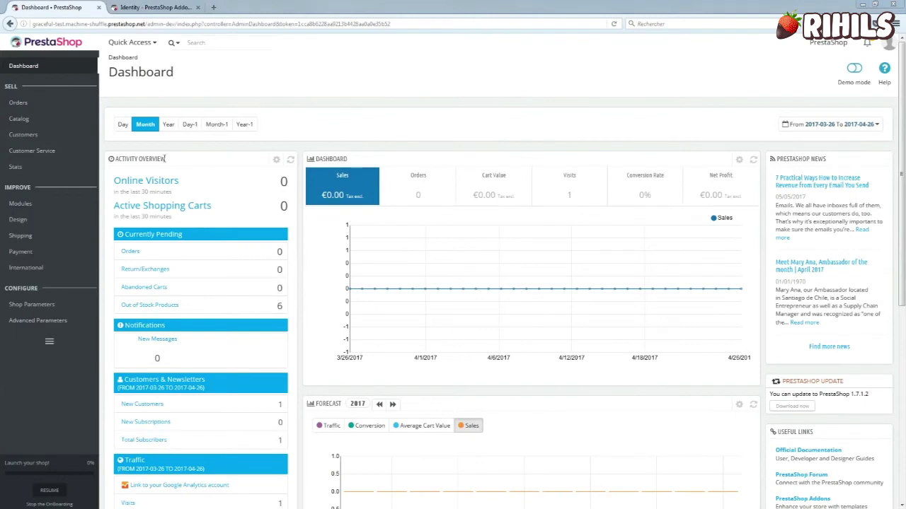
Check version 1.7.1.1 under Advanced Parameters > Information, then go to Modules & Services.
{"action": "mouse_move", "coordinate": [68, 325]}
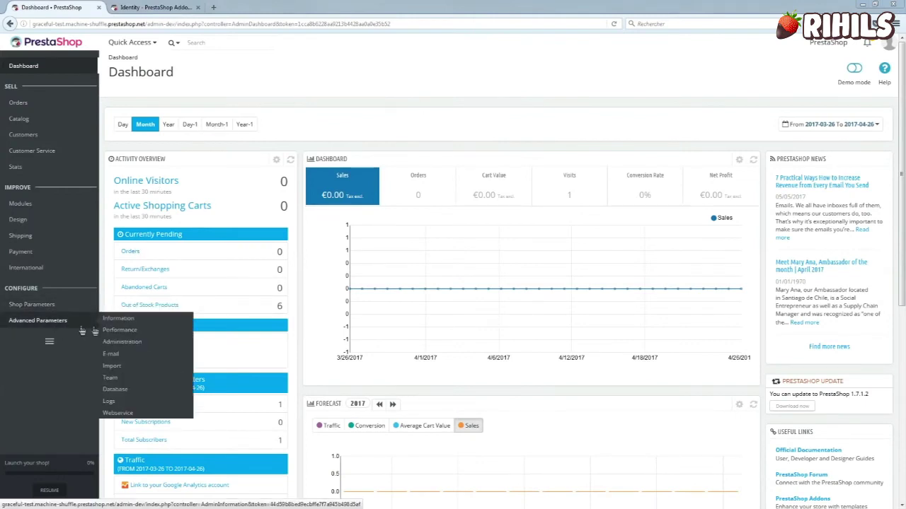
{"action": "left_click", "coordinate": [127, 320]}
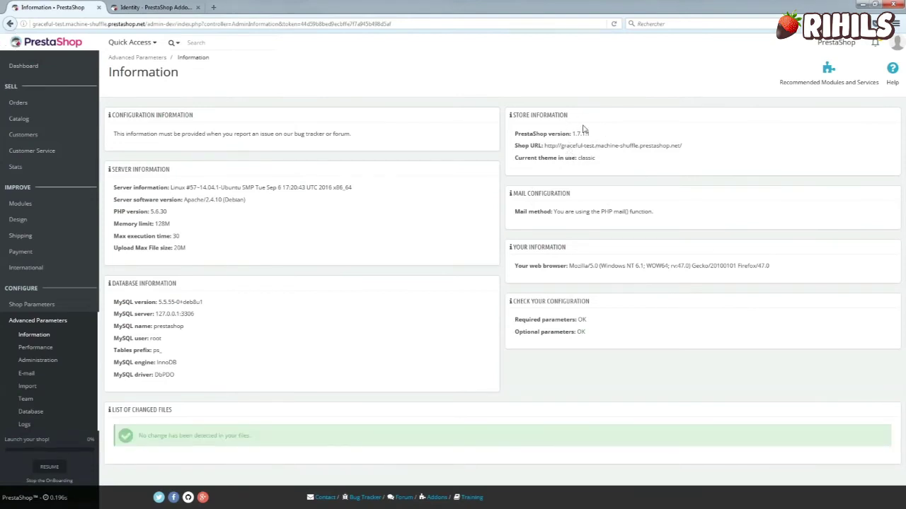
{"action": "left_click", "coordinate": [123, 202]}
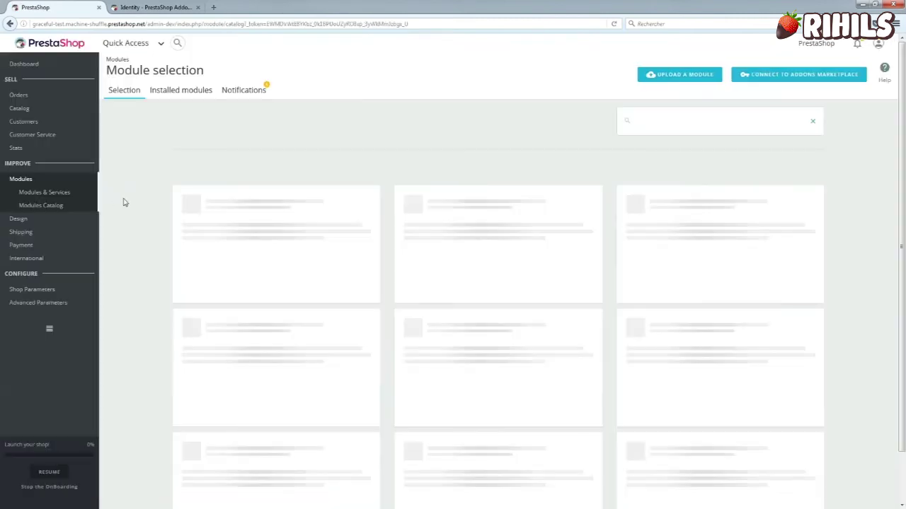
Sign in to the Addons Marketplace with the account email and password to connect the shop.
{"action": "left_click", "coordinate": [772, 81]}
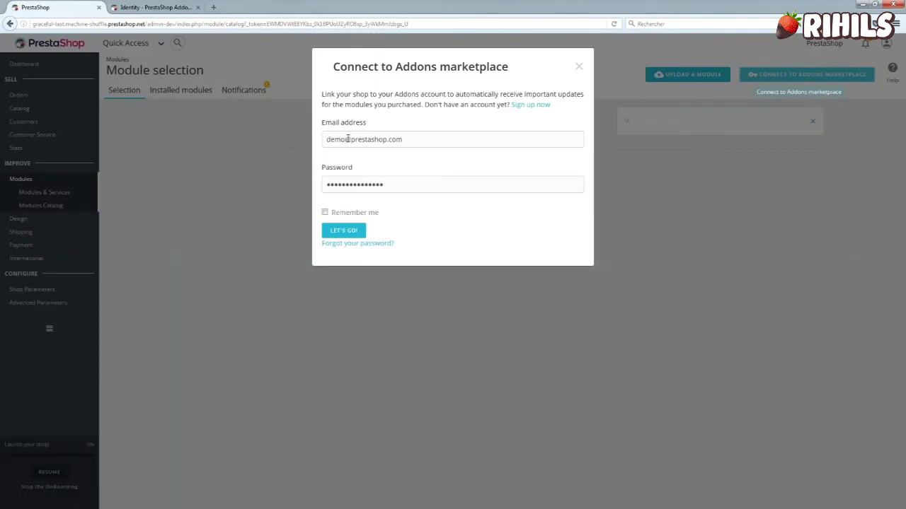
{"action": "double_click", "coordinate": [345, 139]}
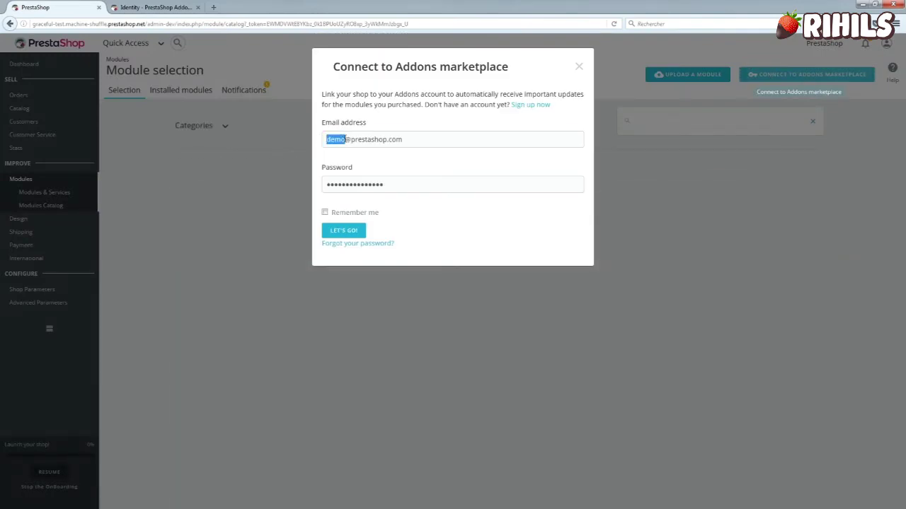
{"action": "type", "text": "camille"}
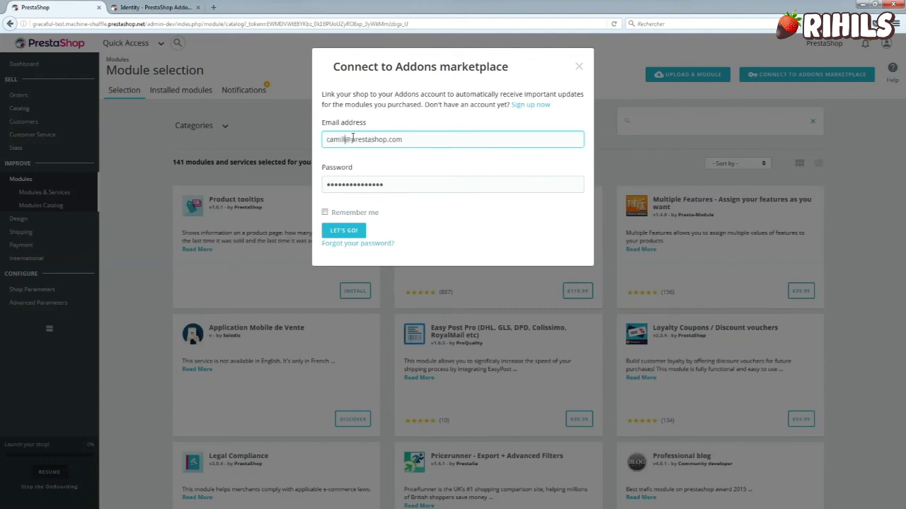
{"action": "key", "text": "Tab"}
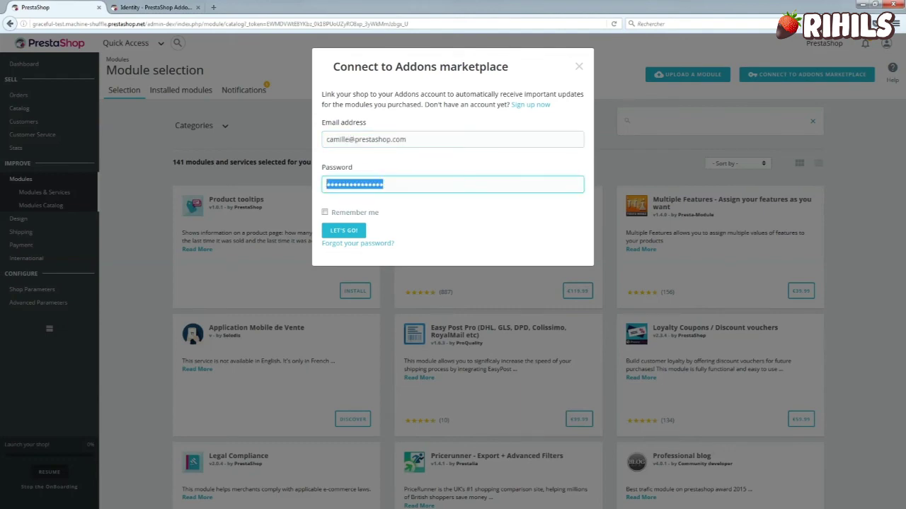
{"action": "type", "text": "•"}
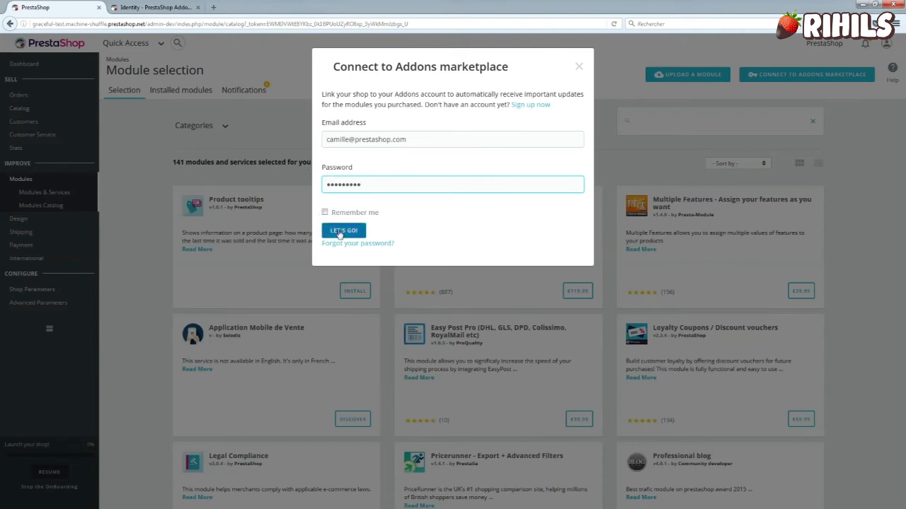
{"action": "left_click", "coordinate": [334, 230]}
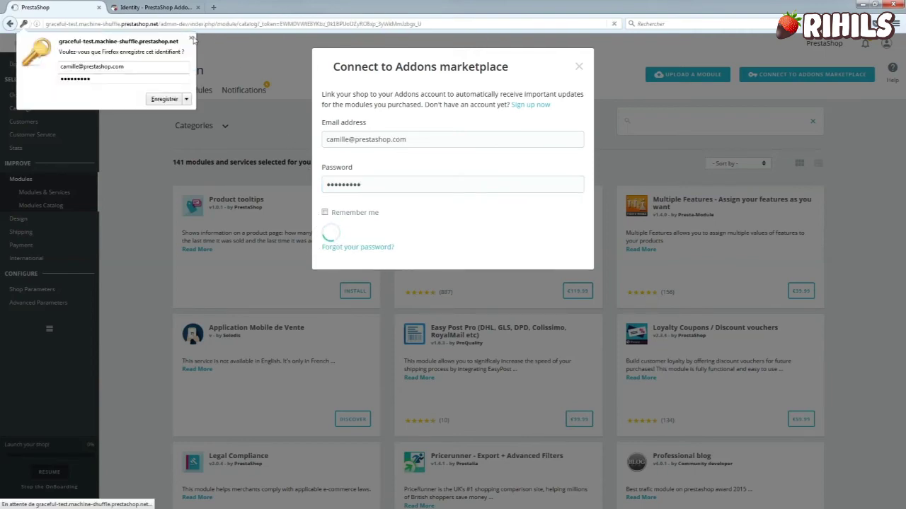
{"action": "left_click", "coordinate": [191, 40]}
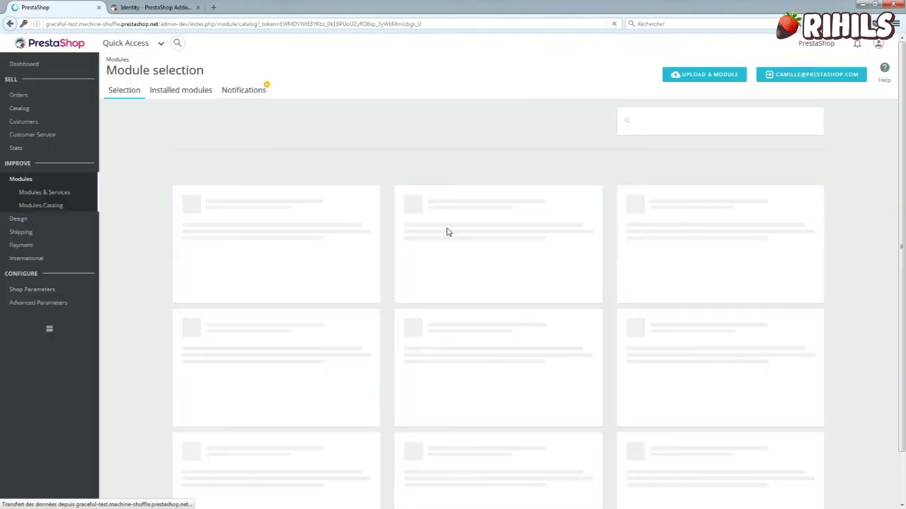
{"action": "left_click", "coordinate": [648, 122]}
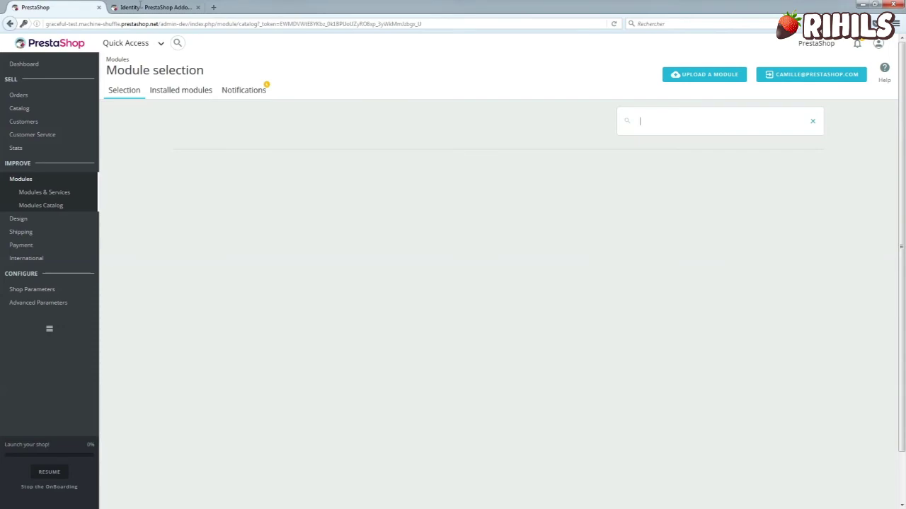
View the Addons account's Downloads list with Pop Promo (Popup), then return to the admin tab.
{"action": "left_click", "coordinate": [140, 9]}
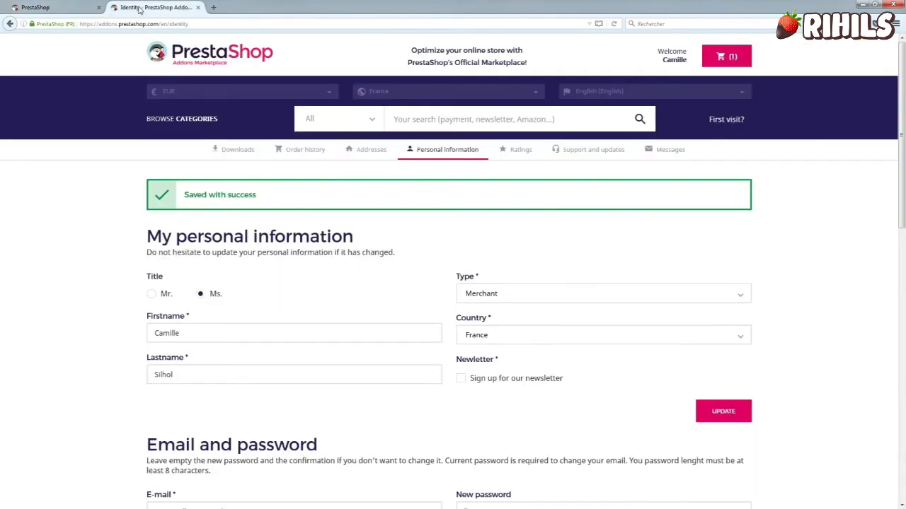
{"action": "mouse_move", "coordinate": [684, 63]}
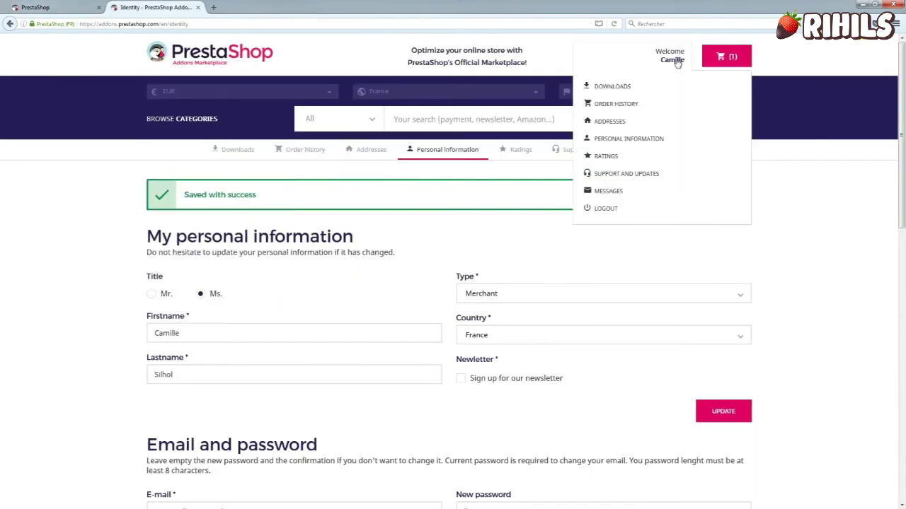
{"action": "left_click", "coordinate": [614, 91]}
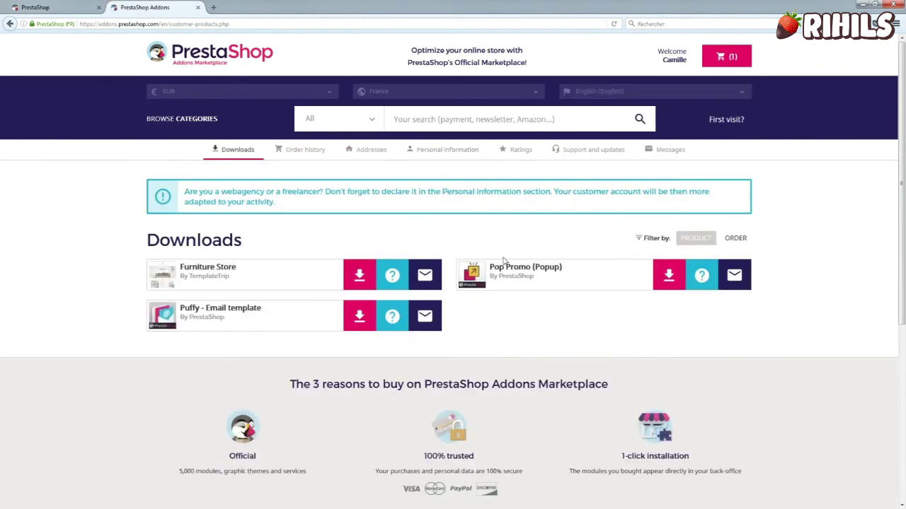
{"action": "left_click", "coordinate": [44, 7]}
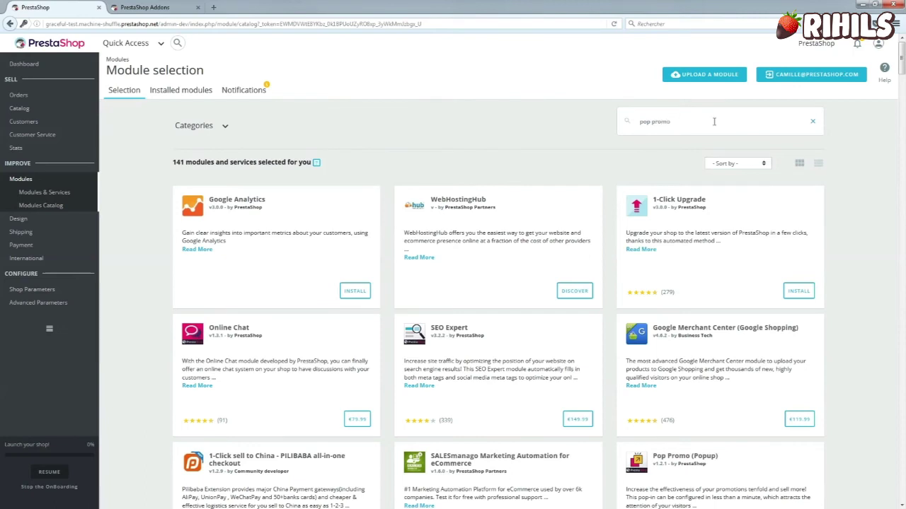
Search 'pop promo', install Pop Promo, check Installed modules, then open the Lengow module page.
{"action": "key", "text": "Return"}
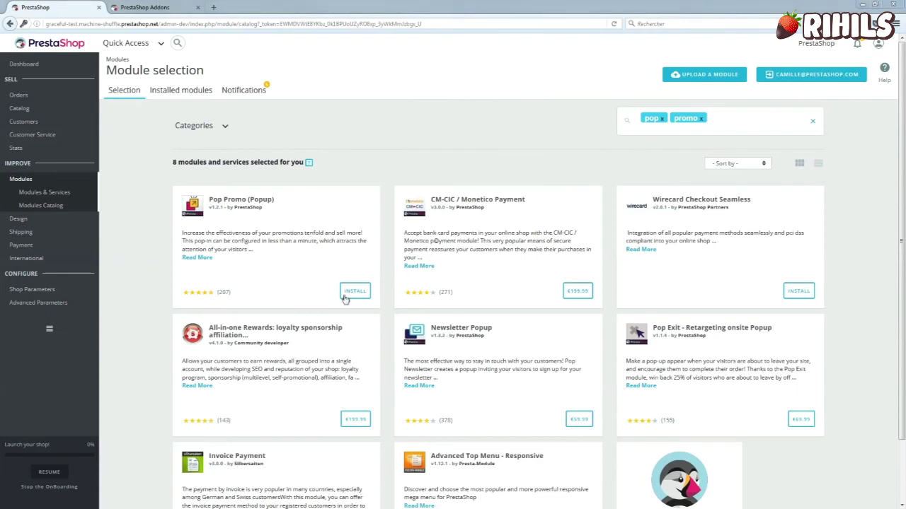
{"action": "left_click", "coordinate": [349, 293]}
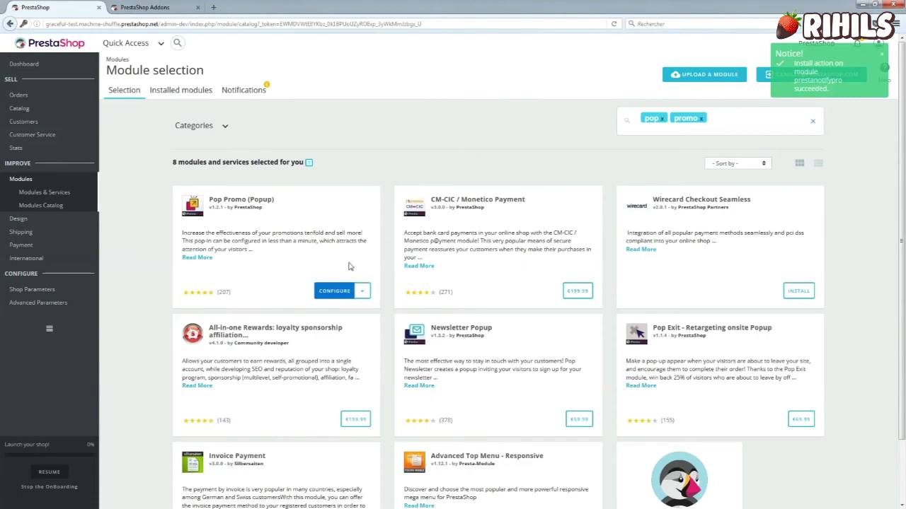
{"action": "left_click", "coordinate": [193, 94]}
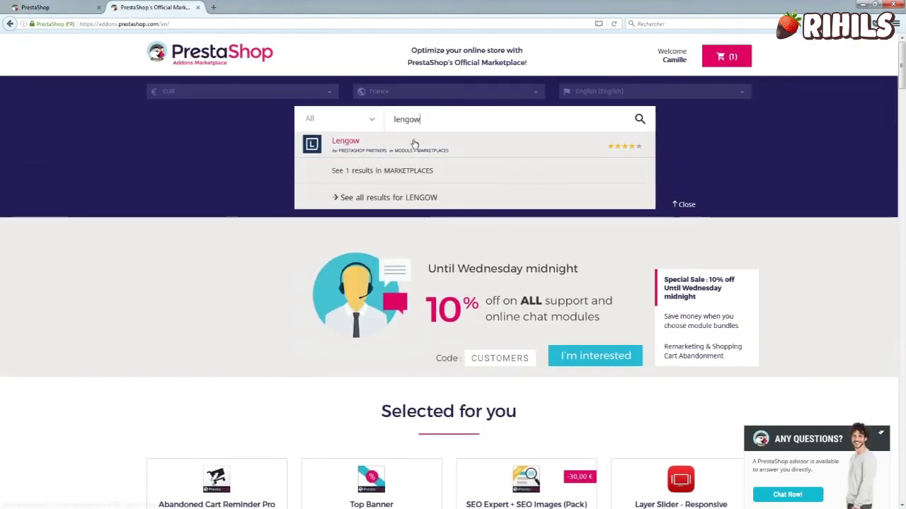
{"action": "left_click", "coordinate": [414, 144]}
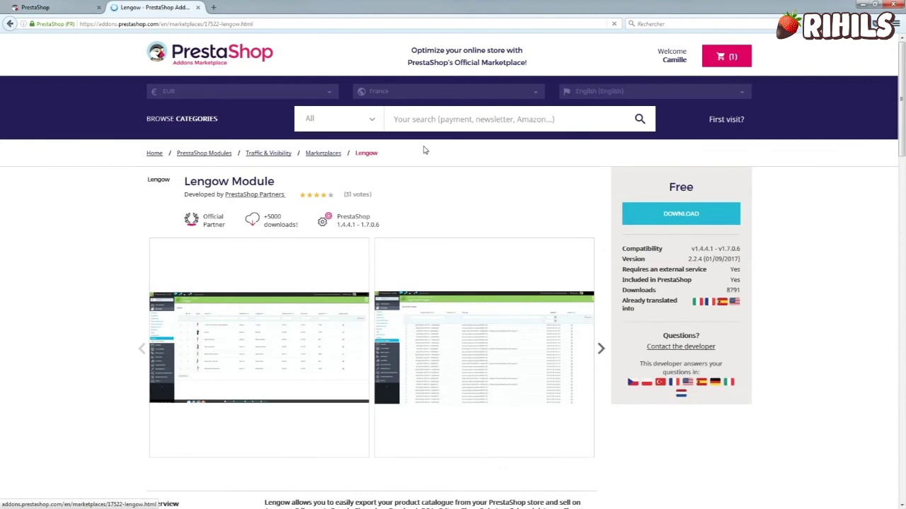
Download the free Lengow module, validating the autofilled phone number and store not online.
{"action": "left_click", "coordinate": [690, 216]}
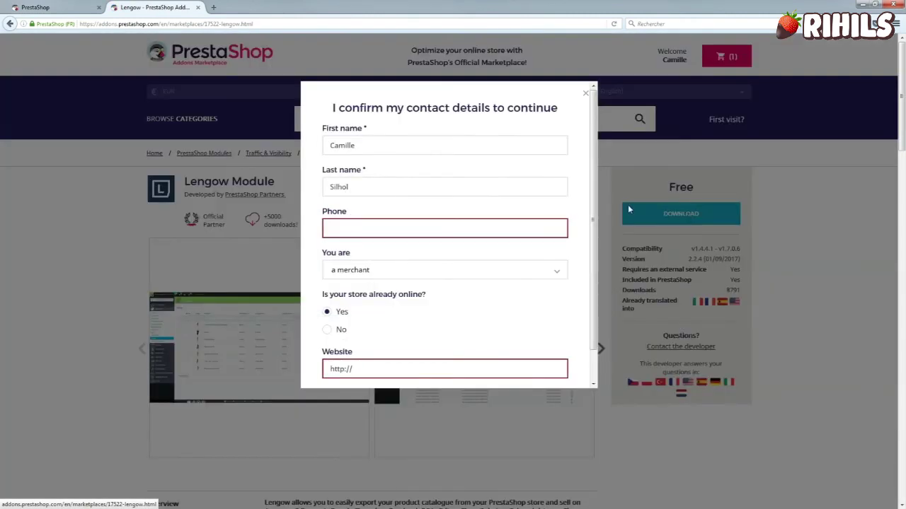
{"action": "left_click", "coordinate": [425, 229]}
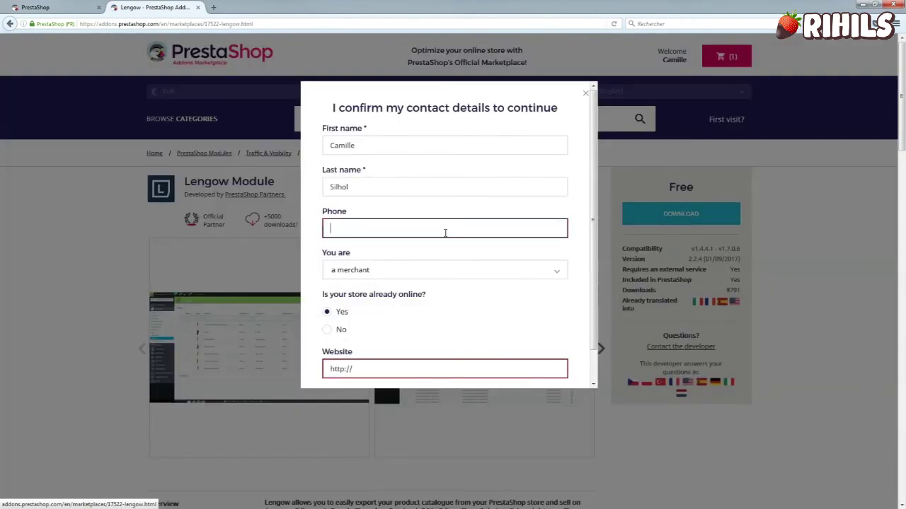
{"action": "key", "text": "Down"}
{"action": "key", "text": "Down"}
{"action": "key", "text": "Return"}
{"action": "left_click", "coordinate": [343, 331]}
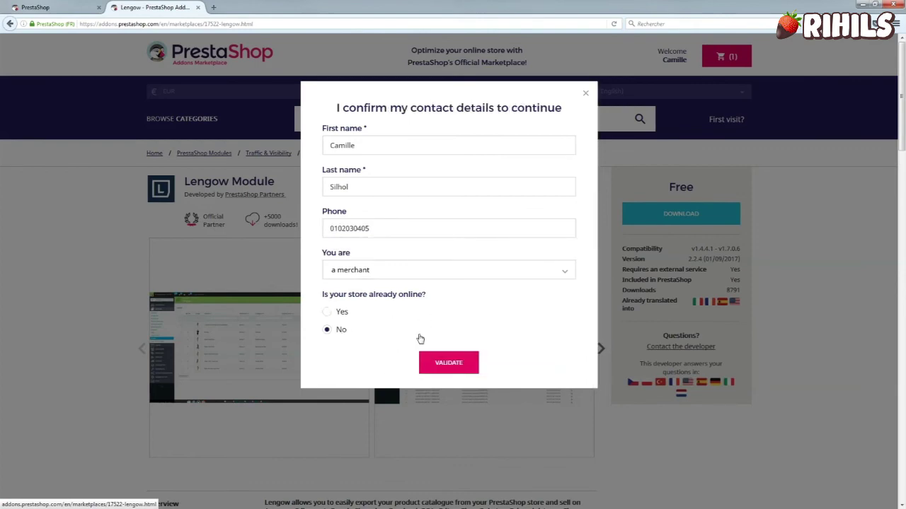
{"action": "scroll", "coordinate": [421, 340], "scroll_direction": "down", "scroll_amount": 2}
{"action": "left_click", "coordinate": [453, 362]}
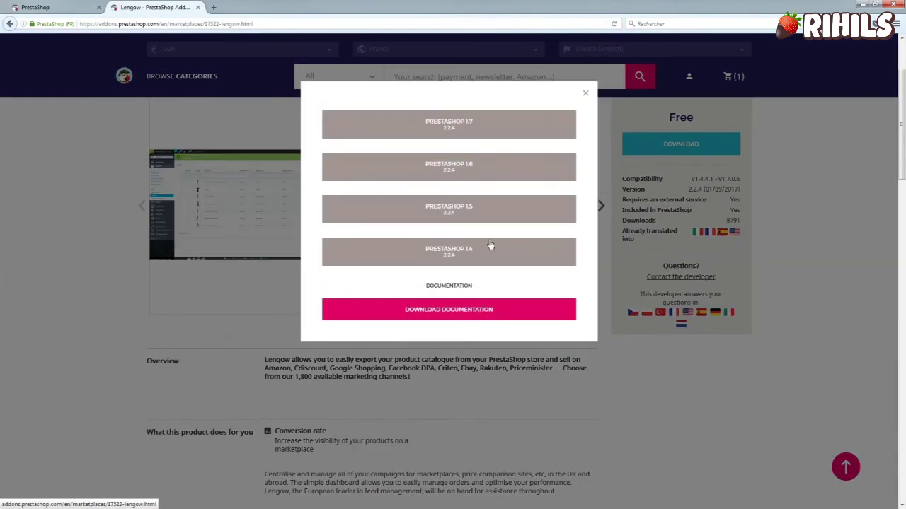